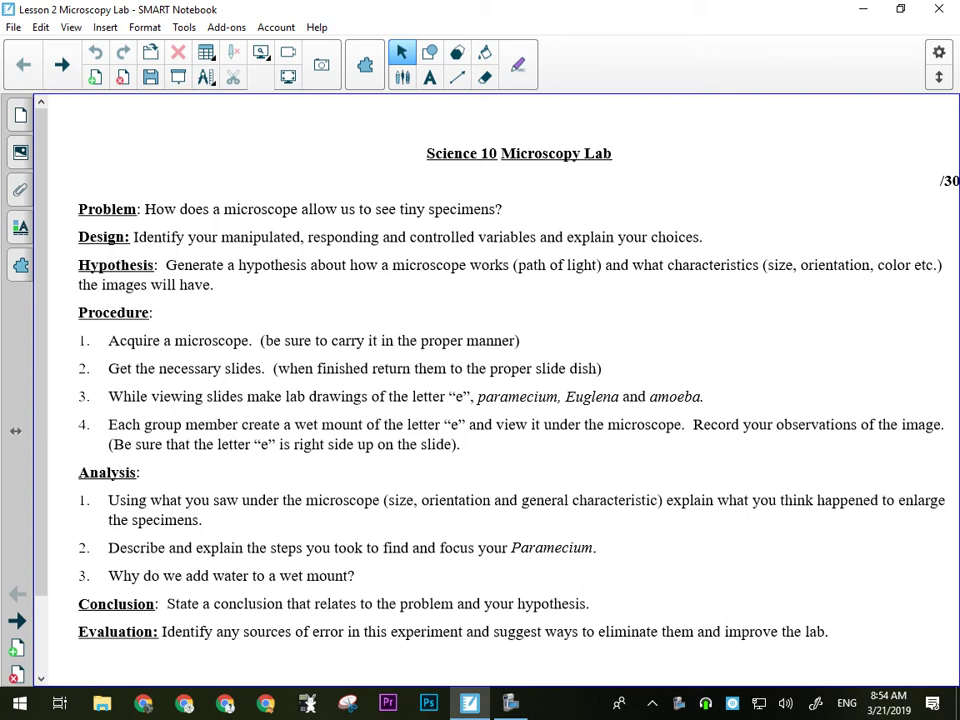
- Sketch a red microscope tube with an eyepiece loop beside the lab title
{"action": "left_click", "coordinate": [402, 77]}
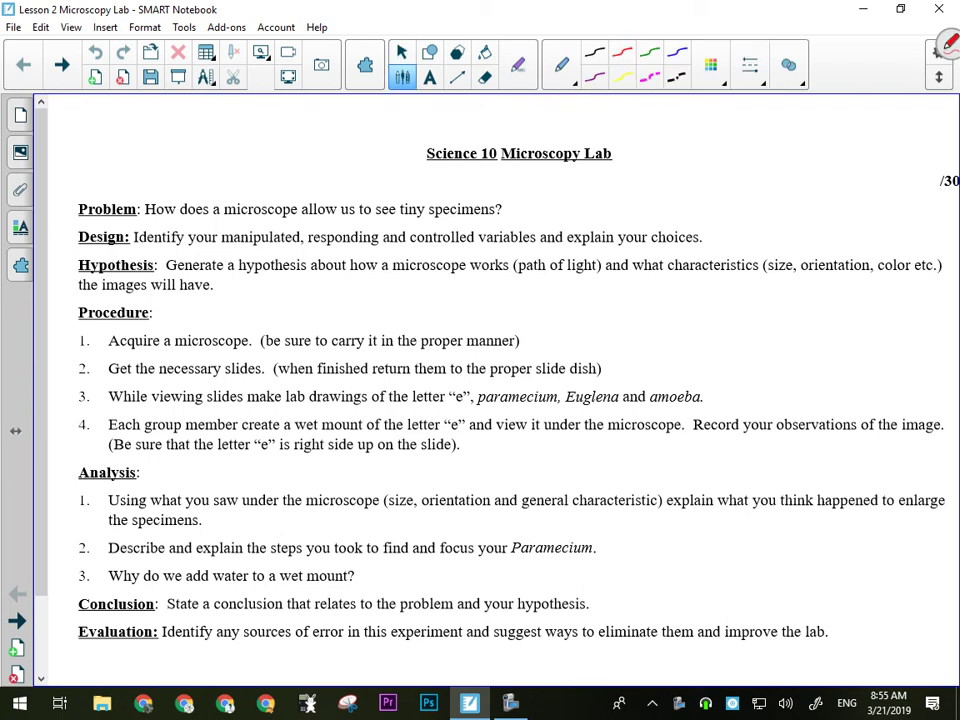
{"action": "mouse_move", "coordinate": [746, 122]}
{"action": "left_mouse_down"}
{"action": "mouse_move", "coordinate": [751, 183]}
{"action": "mouse_move", "coordinate": [747, 122]}
{"action": "left_mouse_up"}
{"action": "left_click", "coordinate": [863, 140]}
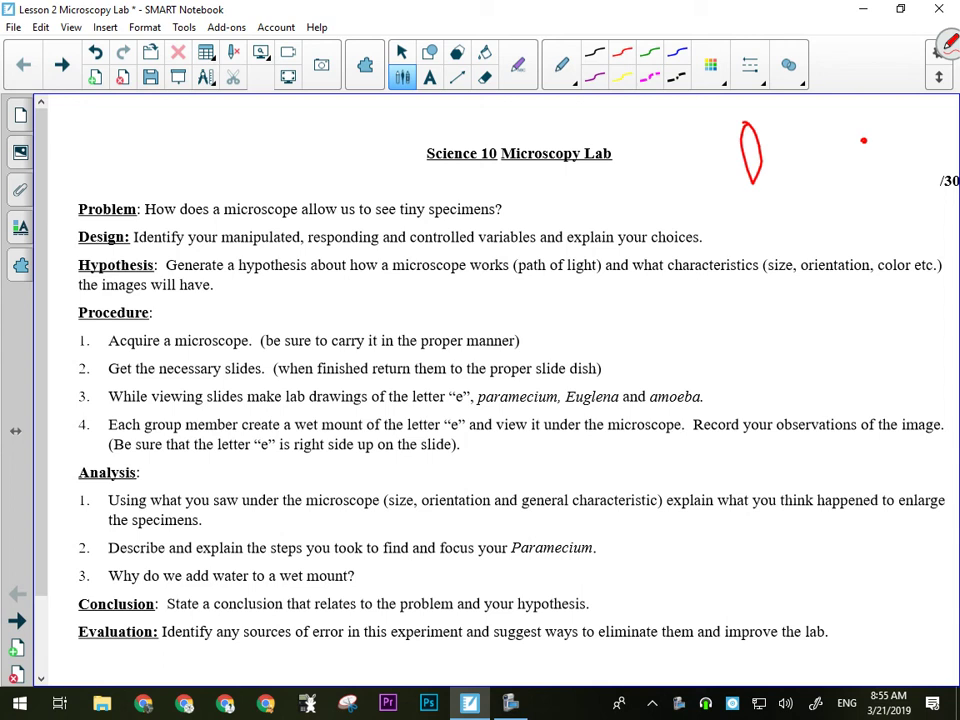
{"action": "mouse_move", "coordinate": [858, 121]}
{"action": "left_mouse_down"}
{"action": "mouse_move", "coordinate": [866, 145]}
{"action": "mouse_move", "coordinate": [856, 167]}
{"action": "left_mouse_up"}
{"action": "left_click_drag", "start_coordinate": [861, 119], "coordinate": [748, 128]}
{"action": "left_click_drag", "start_coordinate": [861, 142], "coordinate": [753, 152]}
{"action": "mouse_move", "coordinate": [856, 166]}
{"action": "left_mouse_down"}
{"action": "mouse_move", "coordinate": [758, 171]}
{"action": "mouse_move", "coordinate": [653, 97]}
{"action": "mouse_move", "coordinate": [613, 95]}
{"action": "left_mouse_up"}
- Draw light-ray lines left of the title, then erase most of the sketch
{"action": "left_click_drag", "start_coordinate": [745, 150], "coordinate": [610, 153]}
{"action": "left_click_drag", "start_coordinate": [745, 127], "coordinate": [573, 212]}
{"action": "left_click_drag", "start_coordinate": [607, 97], "coordinate": [593, 214]}
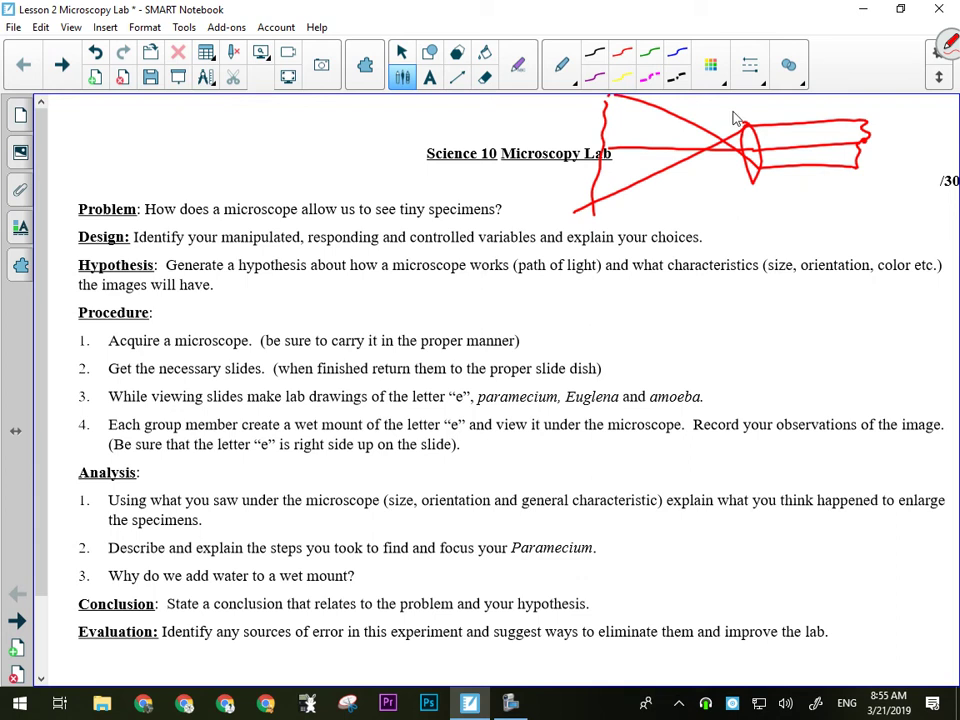
{"action": "mouse_move", "coordinate": [561, 214]}
{"action": "left_mouse_down"}
{"action": "mouse_move", "coordinate": [638, 179]}
{"action": "mouse_move", "coordinate": [738, 159]}
{"action": "mouse_move", "coordinate": [869, 160]}
{"action": "mouse_move", "coordinate": [760, 150]}
{"action": "mouse_move", "coordinate": [780, 169]}
{"action": "mouse_move", "coordinate": [664, 173]}
{"action": "mouse_move", "coordinate": [766, 143]}
{"action": "mouse_move", "coordinate": [810, 155]}
{"action": "mouse_move", "coordinate": [739, 164]}
{"action": "mouse_move", "coordinate": [572, 137]}
{"action": "mouse_move", "coordinate": [649, 130]}
{"action": "mouse_move", "coordinate": [603, 133]}
{"action": "left_mouse_up"}
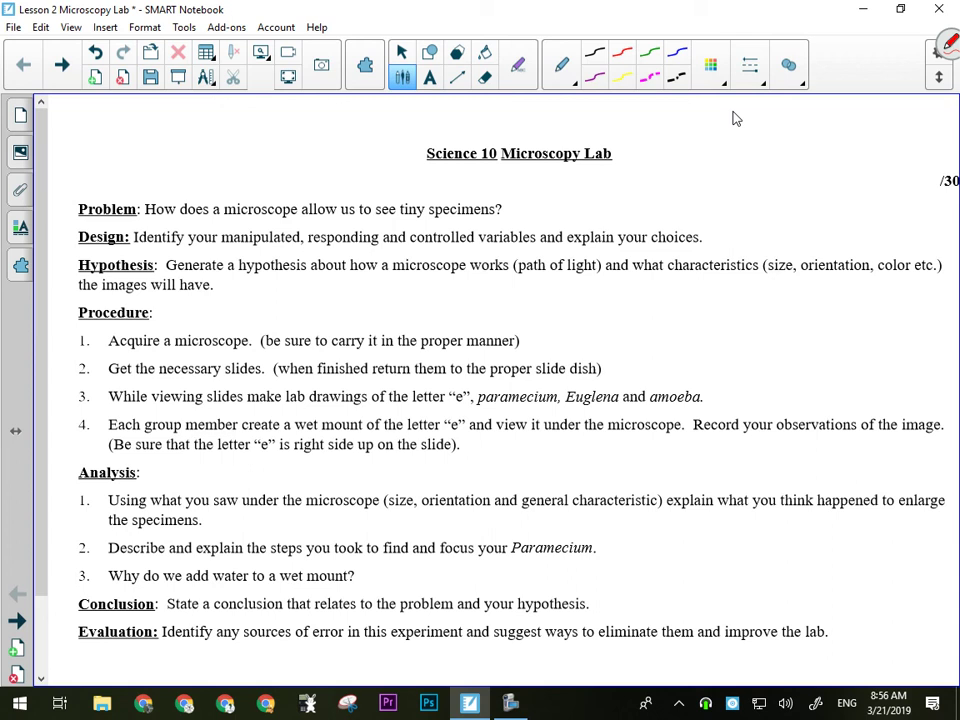
- Handwrite 'If… how a microscope works and' under Hypothesis, underlining If
{"action": "mouse_move", "coordinate": [231, 277]}
{"action": "left_mouse_down"}
{"action": "mouse_move", "coordinate": [231, 303]}
{"action": "mouse_move", "coordinate": [242, 277]}
{"action": "left_mouse_up"}
{"action": "left_click_drag", "start_coordinate": [217, 303], "coordinate": [252, 303]}
{"action": "left_click_drag", "start_coordinate": [247, 290], "coordinate": [263, 289]}
{"action": "left_click", "coordinate": [293, 297]}
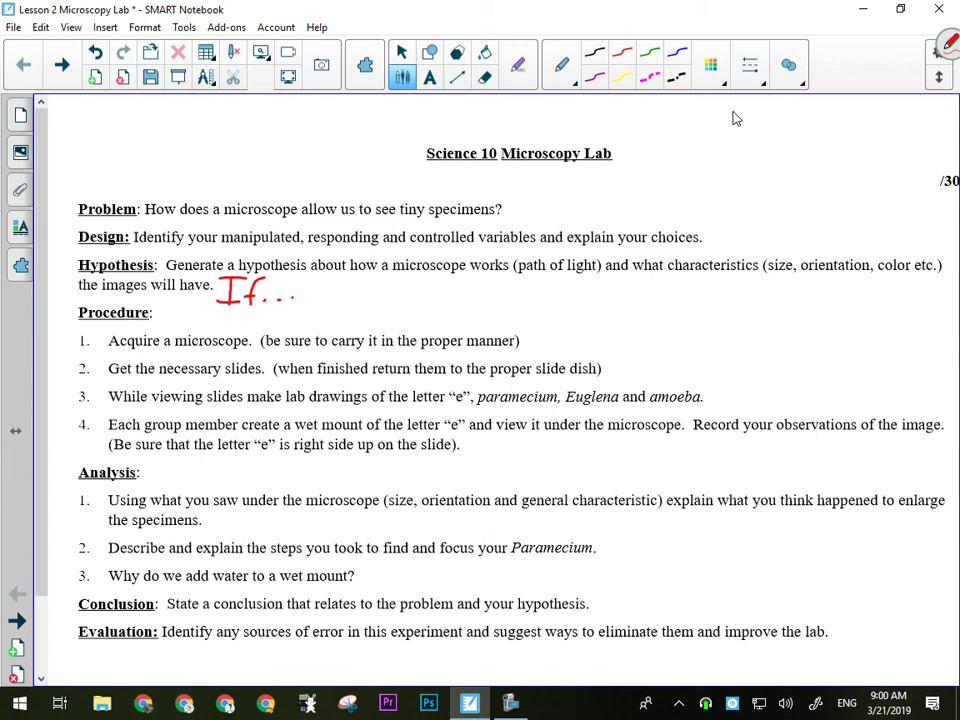
{"action": "mouse_move", "coordinate": [311, 280]}
{"action": "left_mouse_down"}
{"action": "mouse_move", "coordinate": [312, 300]}
{"action": "mouse_move", "coordinate": [350, 291]}
{"action": "mouse_move", "coordinate": [620, 294]}
{"action": "left_mouse_up"}
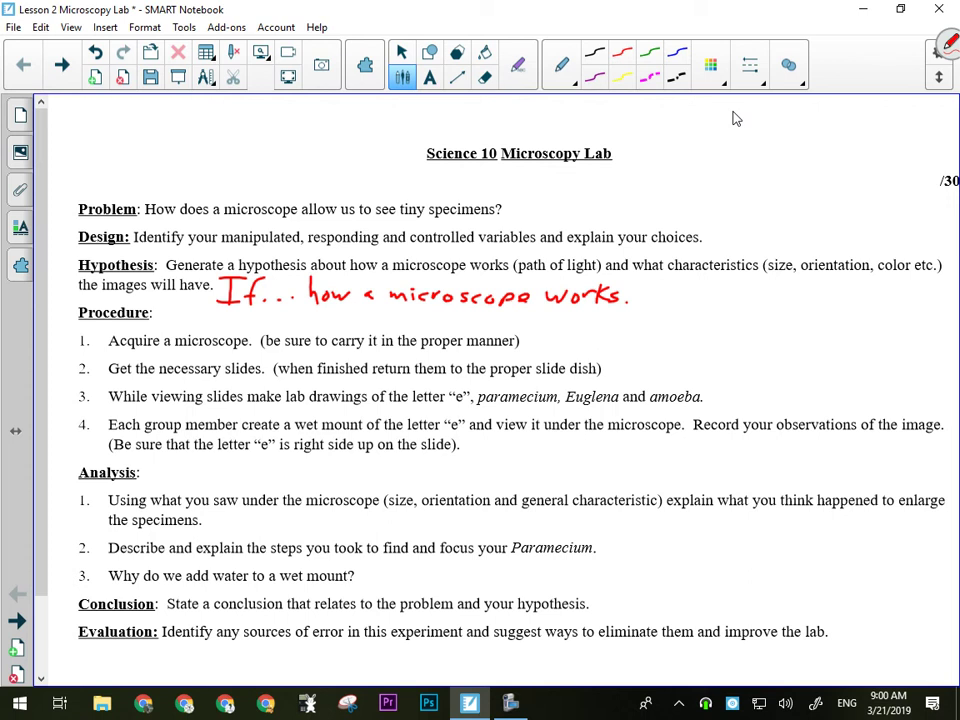
{"action": "mouse_move", "coordinate": [698, 290]}
{"action": "left_mouse_down"}
{"action": "mouse_move", "coordinate": [700, 302]}
{"action": "mouse_move", "coordinate": [717, 302]}
{"action": "mouse_move", "coordinate": [738, 283]}
{"action": "mouse_move", "coordinate": [732, 305]}
{"action": "left_mouse_up"}
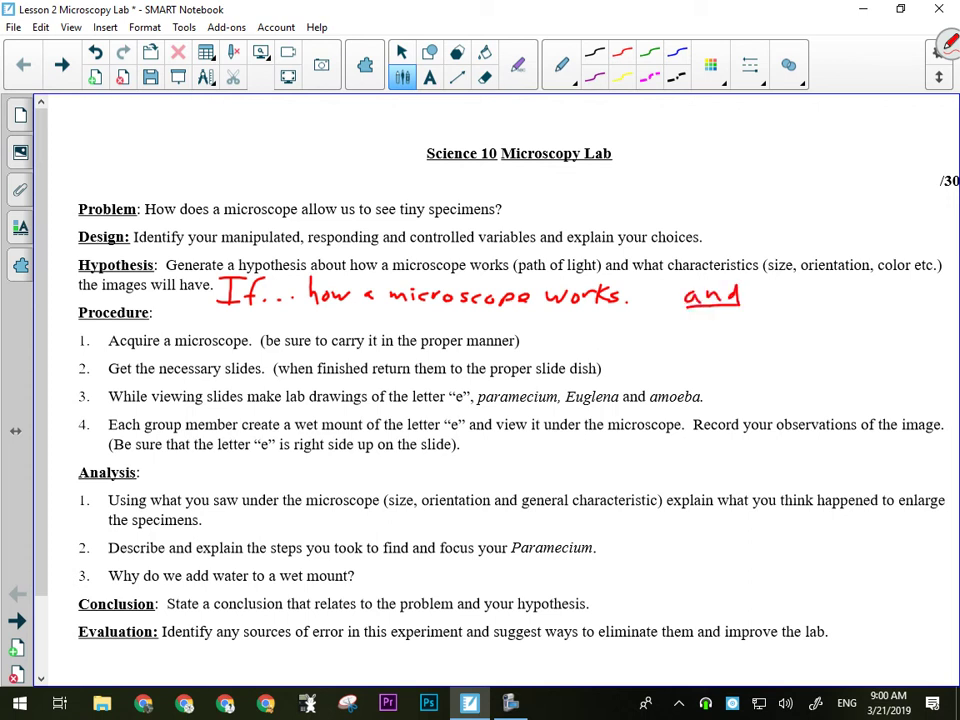
{"action": "left_click_drag", "start_coordinate": [216, 305], "coordinate": [279, 304]}
- Continue the hypothesis with 'then → appearance of specimens. Size orientation.'
{"action": "mouse_move", "coordinate": [576, 340]}
{"action": "left_mouse_down"}
{"action": "mouse_move", "coordinate": [699, 350]}
{"action": "mouse_move", "coordinate": [761, 340]}
{"action": "mouse_move", "coordinate": [853, 347]}
{"action": "mouse_move", "coordinate": [873, 358]}
{"action": "mouse_move", "coordinate": [881, 345]}
{"action": "mouse_move", "coordinate": [708, 362]}
{"action": "mouse_move", "coordinate": [704, 376]}
{"action": "mouse_move", "coordinate": [734, 368]}
{"action": "mouse_move", "coordinate": [834, 380]}
{"action": "left_mouse_up"}
{"action": "mouse_move", "coordinate": [738, 390]}
{"action": "left_mouse_down"}
{"action": "mouse_move", "coordinate": [726, 404]}
{"action": "mouse_move", "coordinate": [800, 408]}
{"action": "mouse_move", "coordinate": [838, 396]}
{"action": "mouse_move", "coordinate": [872, 404]}
{"action": "left_mouse_up"}
{"action": "mouse_move", "coordinate": [879, 389]}
{"action": "left_mouse_down"}
{"action": "mouse_move", "coordinate": [880, 405]}
{"action": "mouse_move", "coordinate": [906, 405]}
{"action": "left_mouse_up"}
{"action": "left_click_drag", "start_coordinate": [898, 395], "coordinate": [915, 404]}
{"action": "left_click_drag", "start_coordinate": [924, 397], "coordinate": [922, 398]}
{"action": "left_click_drag", "start_coordinate": [929, 404], "coordinate": [938, 404]}
{"action": "left_click", "coordinate": [941, 404]}
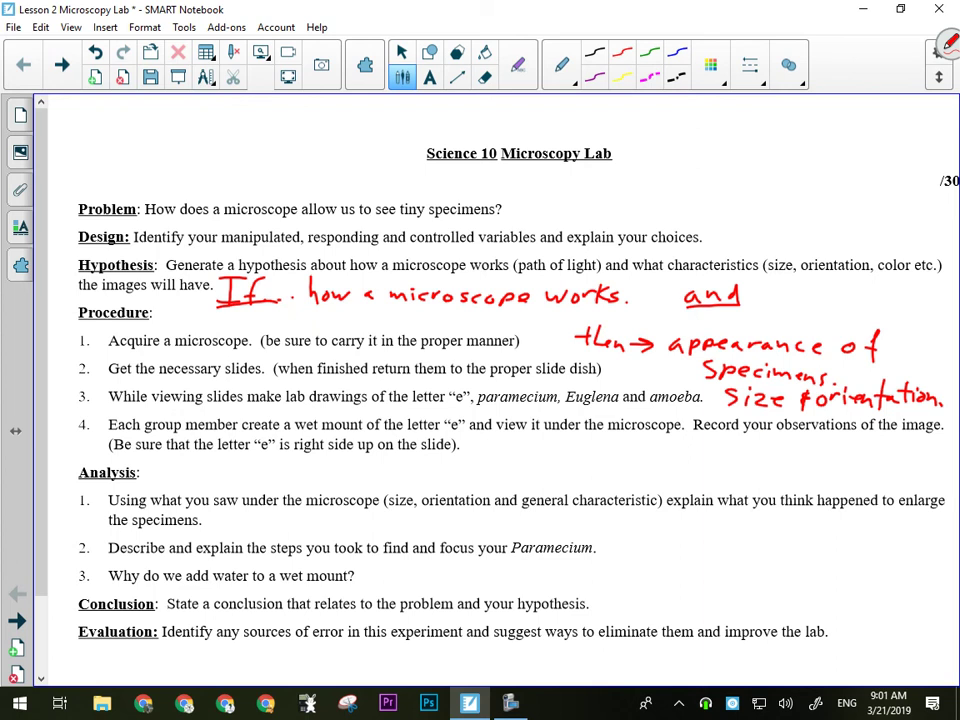
- Write red numbers over step 3's specimens: e 1, amoeba 2, paramecium 3, Euglena 4
{"action": "scroll", "coordinate": [490, 390], "scroll_direction": "down", "scroll_amount": 3}
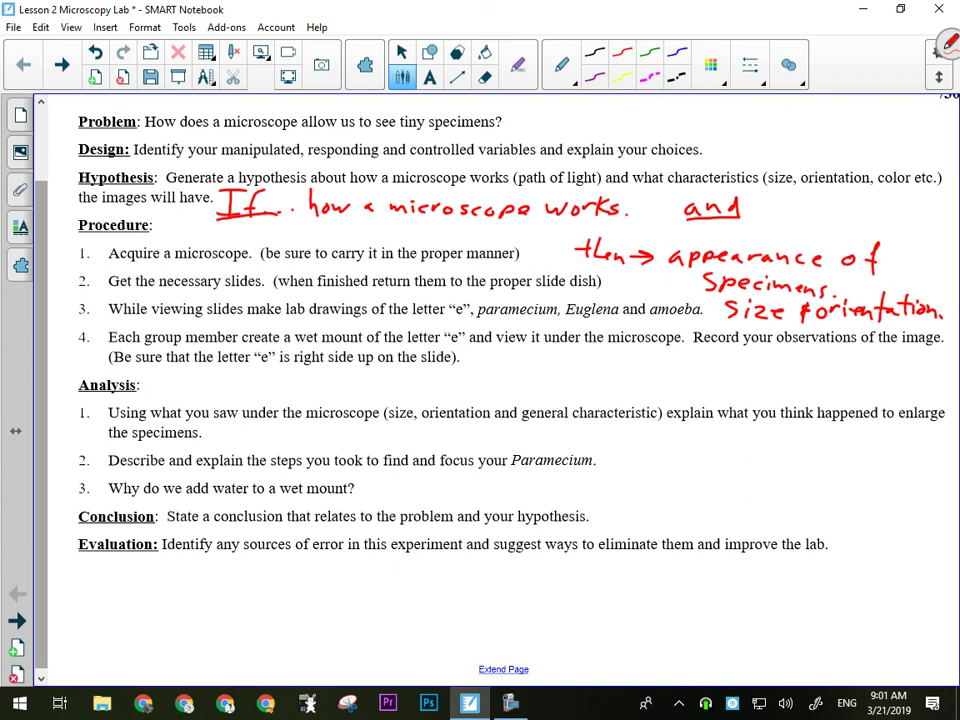
{"action": "left_click_drag", "start_coordinate": [425, 287], "coordinate": [425, 303]}
{"action": "left_click_drag", "start_coordinate": [666, 292], "coordinate": [674, 299]}
{"action": "left_click", "coordinate": [678, 299]}
{"action": "left_click_drag", "start_coordinate": [506, 295], "coordinate": [507, 309]}
{"action": "left_click_drag", "start_coordinate": [589, 290], "coordinate": [595, 303]}
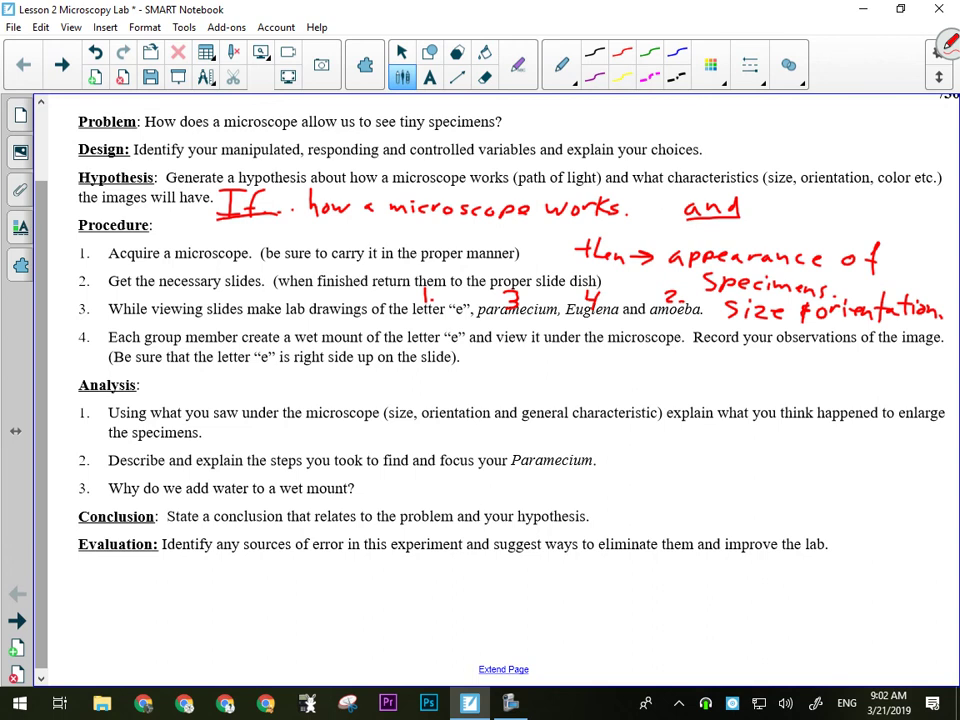
- On a new blank page, draw a red slide rectangle with a small central square for the e
{"action": "left_click", "coordinate": [95, 77]}
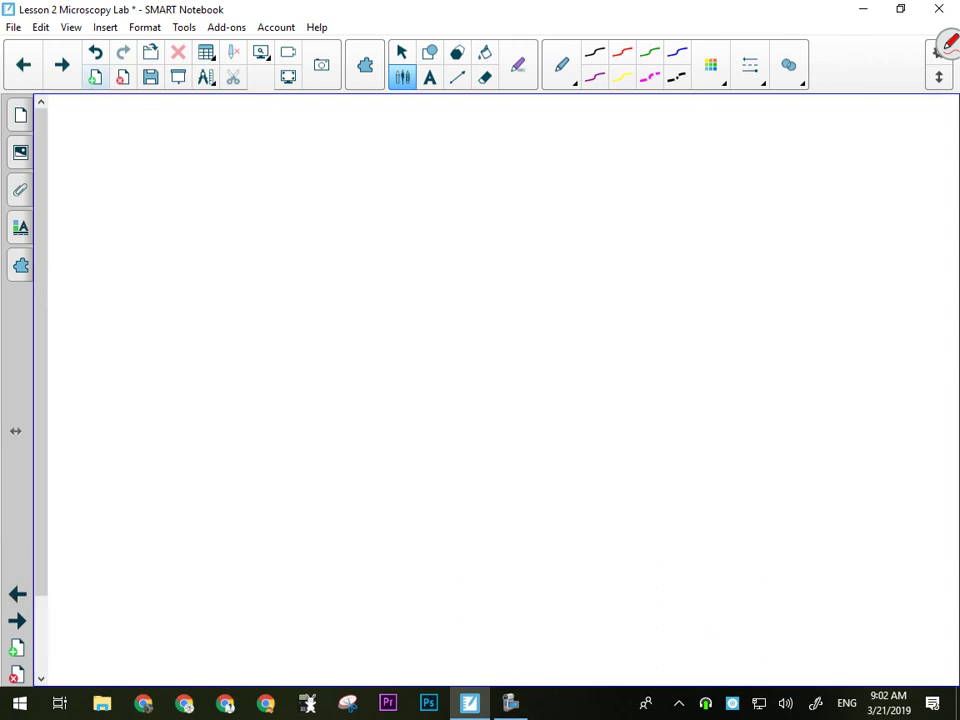
{"action": "mouse_move", "coordinate": [217, 178]}
{"action": "left_mouse_down"}
{"action": "mouse_move", "coordinate": [222, 273]}
{"action": "mouse_move", "coordinate": [465, 179]}
{"action": "mouse_move", "coordinate": [532, 175]}
{"action": "mouse_move", "coordinate": [497, 285]}
{"action": "mouse_move", "coordinate": [221, 273]}
{"action": "left_mouse_up"}
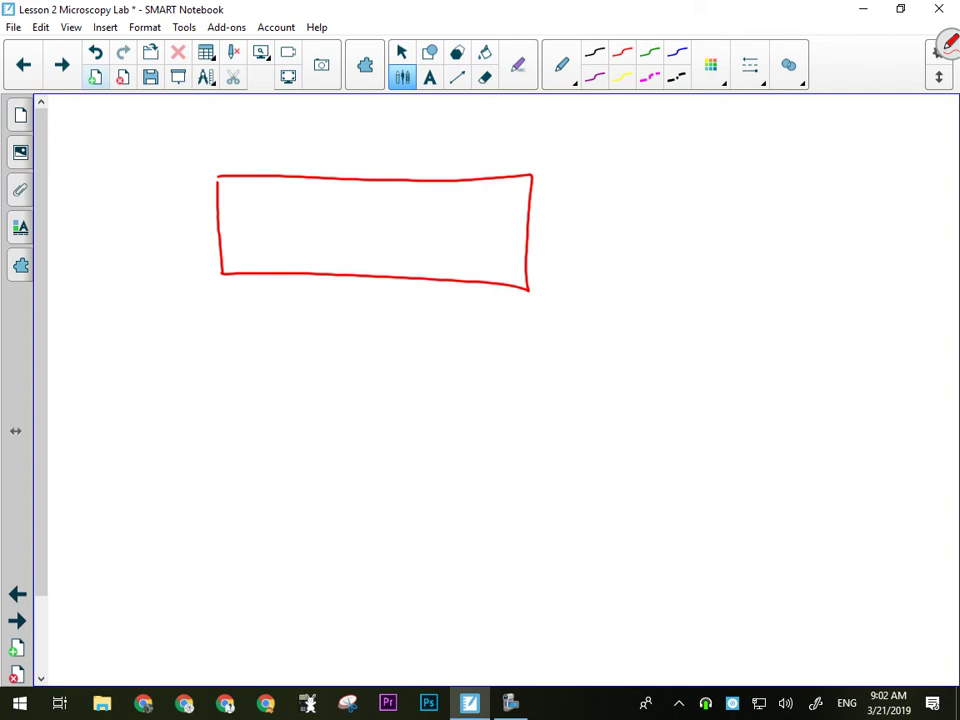
{"action": "mouse_move", "coordinate": [330, 212]}
{"action": "left_mouse_down"}
{"action": "mouse_move", "coordinate": [330, 241]}
{"action": "mouse_move", "coordinate": [377, 241]}
{"action": "mouse_move", "coordinate": [378, 212]}
{"action": "mouse_move", "coordinate": [330, 210]}
{"action": "mouse_move", "coordinate": [344, 234]}
{"action": "mouse_move", "coordinate": [362, 234]}
{"action": "left_mouse_up"}
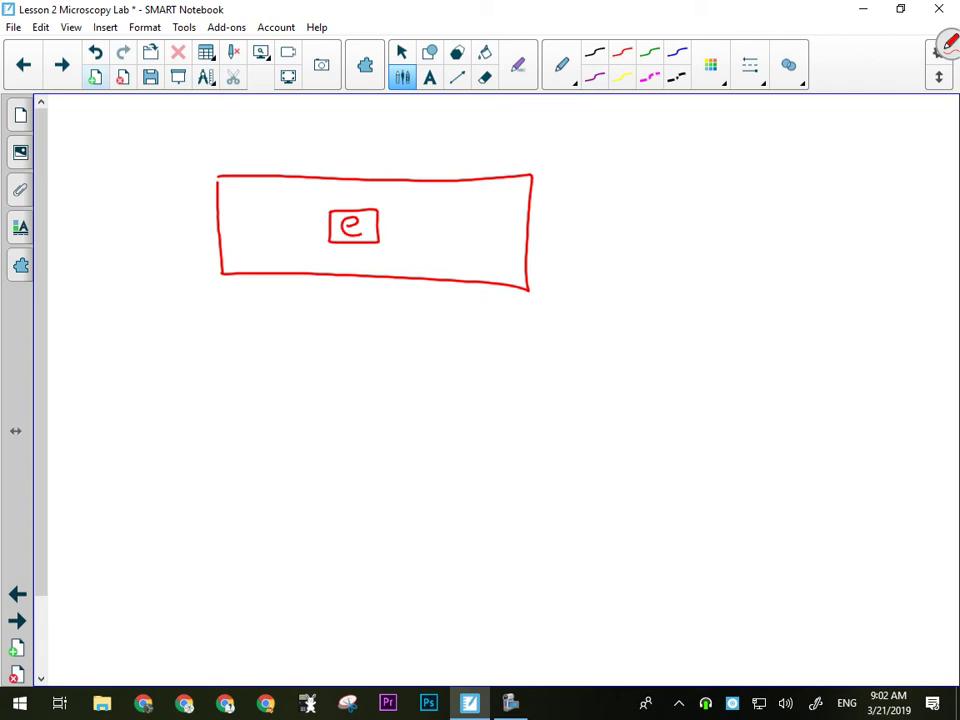
- Draw a baseline, a small drop on it, and a slanted cover slip closing a triangle
{"action": "left_click_drag", "start_coordinate": [151, 438], "coordinate": [665, 437]}
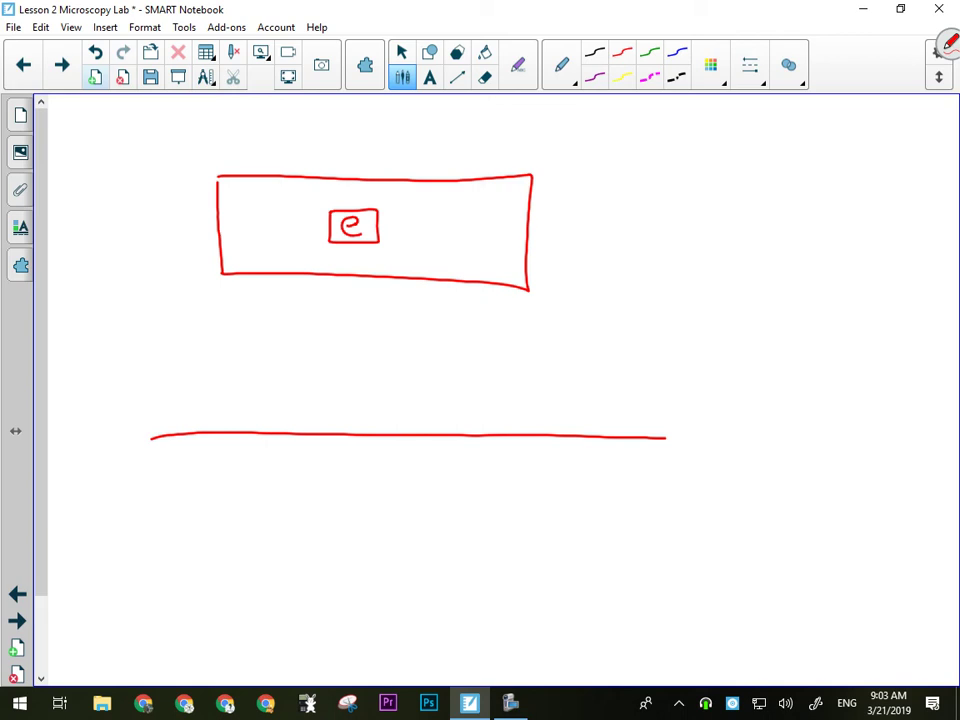
{"action": "mouse_move", "coordinate": [333, 423]}
{"action": "left_mouse_down"}
{"action": "mouse_move", "coordinate": [376, 406]}
{"action": "mouse_move", "coordinate": [432, 434]}
{"action": "left_mouse_up"}
{"action": "left_click_drag", "start_coordinate": [379, 321], "coordinate": [268, 436]}
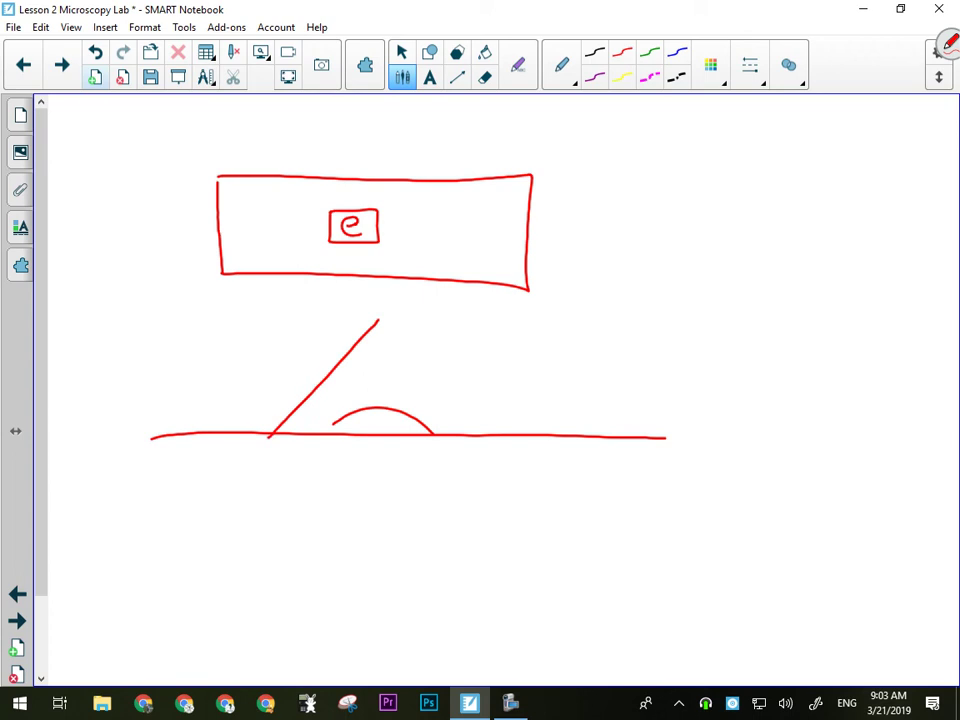
{"action": "left_click_drag", "start_coordinate": [362, 339], "coordinate": [435, 443]}
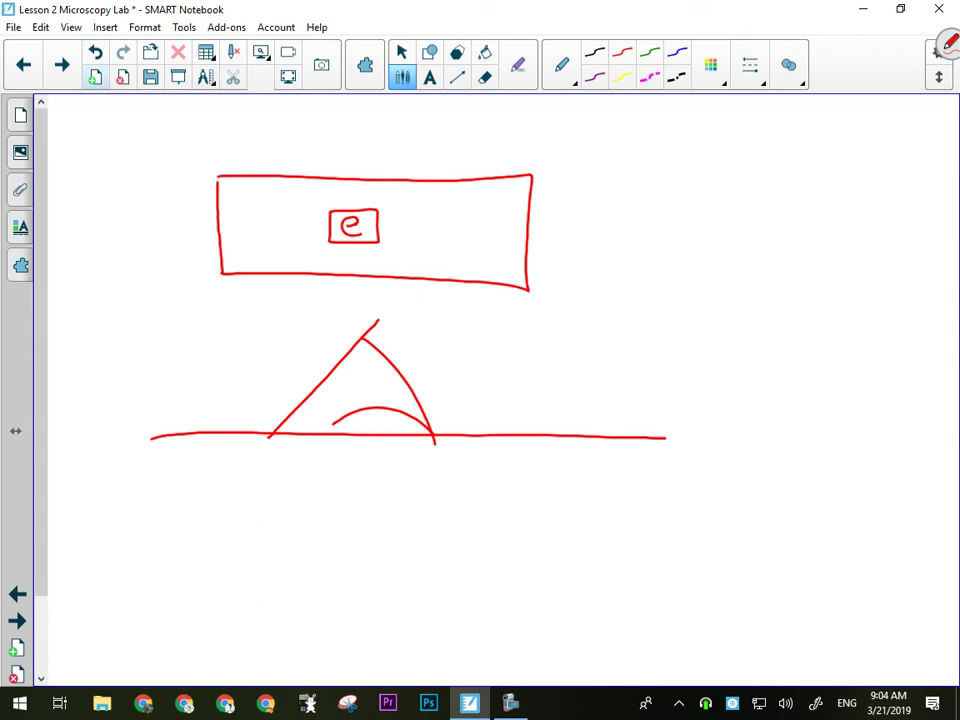
- Box the letter e, add a small 6 beside it and a mark in the inner corner
{"action": "mouse_move", "coordinate": [296, 176]}
{"action": "left_mouse_down"}
{"action": "mouse_move", "coordinate": [296, 266]}
{"action": "mouse_move", "coordinate": [410, 267]}
{"action": "mouse_move", "coordinate": [418, 185]}
{"action": "mouse_move", "coordinate": [306, 186]}
{"action": "left_mouse_up"}
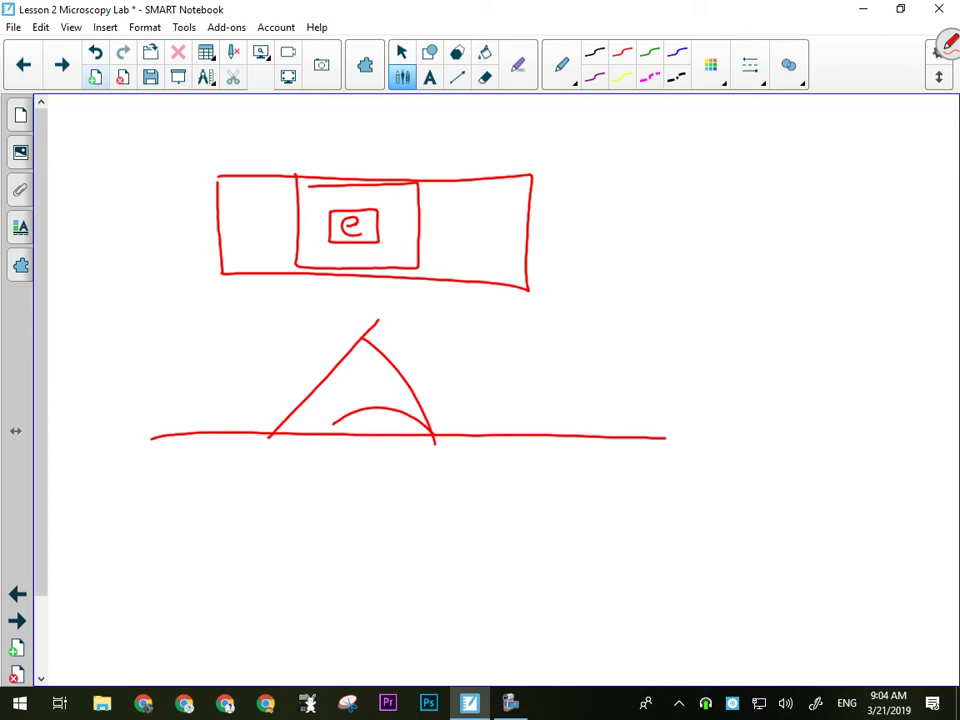
{"action": "left_click_drag", "start_coordinate": [492, 217], "coordinate": [490, 227]}
{"action": "left_click_drag", "start_coordinate": [409, 252], "coordinate": [403, 262]}
- On the euglena image page, handwrite 'Scan 4000µm' with an e beside it
{"action": "left_click", "coordinate": [61, 64]}
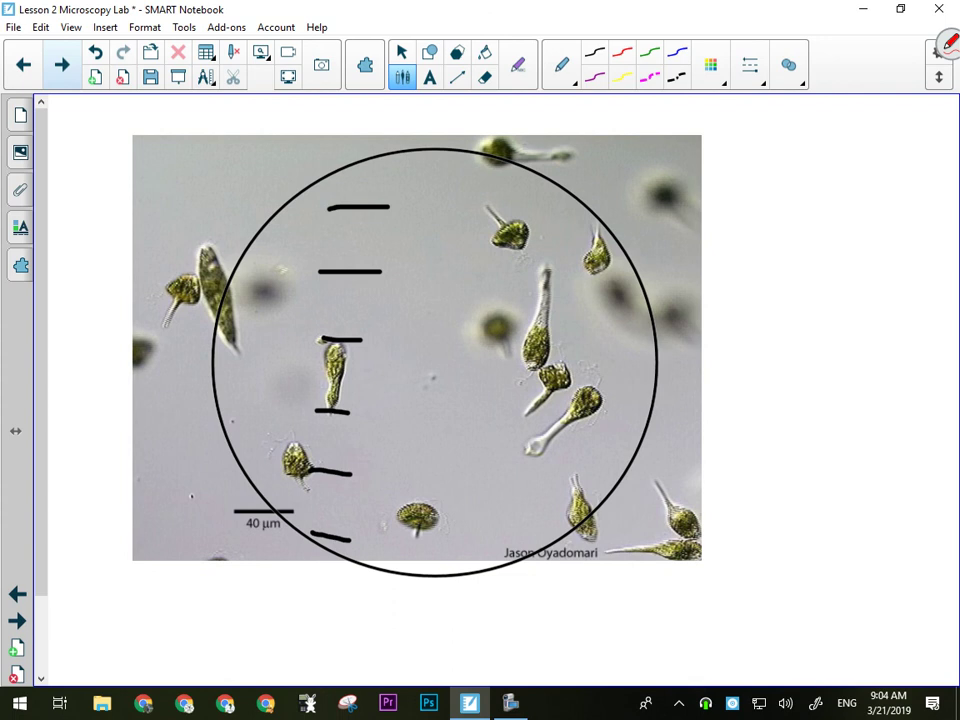
{"action": "mouse_move", "coordinate": [106, 126]}
{"action": "left_mouse_down"}
{"action": "mouse_move", "coordinate": [90, 147]}
{"action": "mouse_move", "coordinate": [163, 145]}
{"action": "mouse_move", "coordinate": [205, 127]}
{"action": "mouse_move", "coordinate": [212, 145]}
{"action": "left_mouse_up"}
{"action": "mouse_move", "coordinate": [230, 119]}
{"action": "left_mouse_down"}
{"action": "mouse_move", "coordinate": [273, 121]}
{"action": "mouse_move", "coordinate": [293, 147]}
{"action": "mouse_move", "coordinate": [316, 144]}
{"action": "left_mouse_up"}
{"action": "left_click_drag", "start_coordinate": [318, 145], "coordinate": [347, 144]}
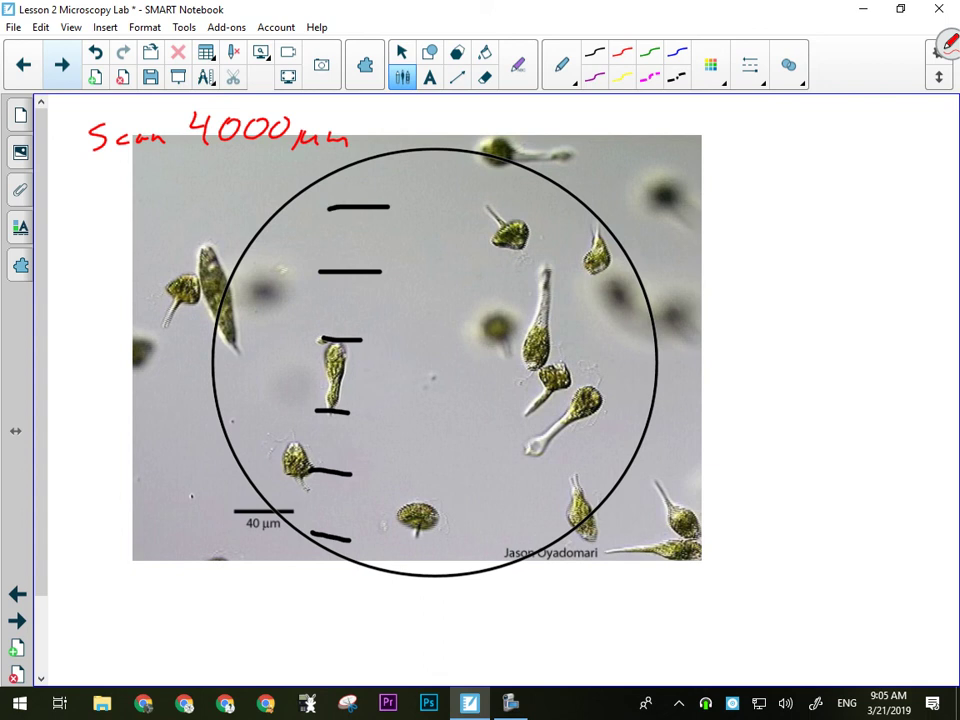
{"action": "left_click_drag", "start_coordinate": [388, 121], "coordinate": [417, 130]}
- Write 'Low 1600µm' and 'High 400µm' below the scanning note
{"action": "mouse_move", "coordinate": [68, 172]}
{"action": "left_mouse_down"}
{"action": "mouse_move", "coordinate": [70, 207]}
{"action": "mouse_move", "coordinate": [86, 205]}
{"action": "left_mouse_up"}
{"action": "mouse_move", "coordinate": [94, 192]}
{"action": "left_mouse_down"}
{"action": "mouse_move", "coordinate": [128, 188]}
{"action": "mouse_move", "coordinate": [164, 203]}
{"action": "left_mouse_up"}
{"action": "mouse_move", "coordinate": [181, 172]}
{"action": "left_mouse_down"}
{"action": "mouse_move", "coordinate": [181, 196]}
{"action": "mouse_move", "coordinate": [210, 184]}
{"action": "left_mouse_up"}
{"action": "mouse_move", "coordinate": [233, 184]}
{"action": "left_mouse_down"}
{"action": "mouse_move", "coordinate": [268, 197]}
{"action": "mouse_move", "coordinate": [297, 193]}
{"action": "left_mouse_up"}
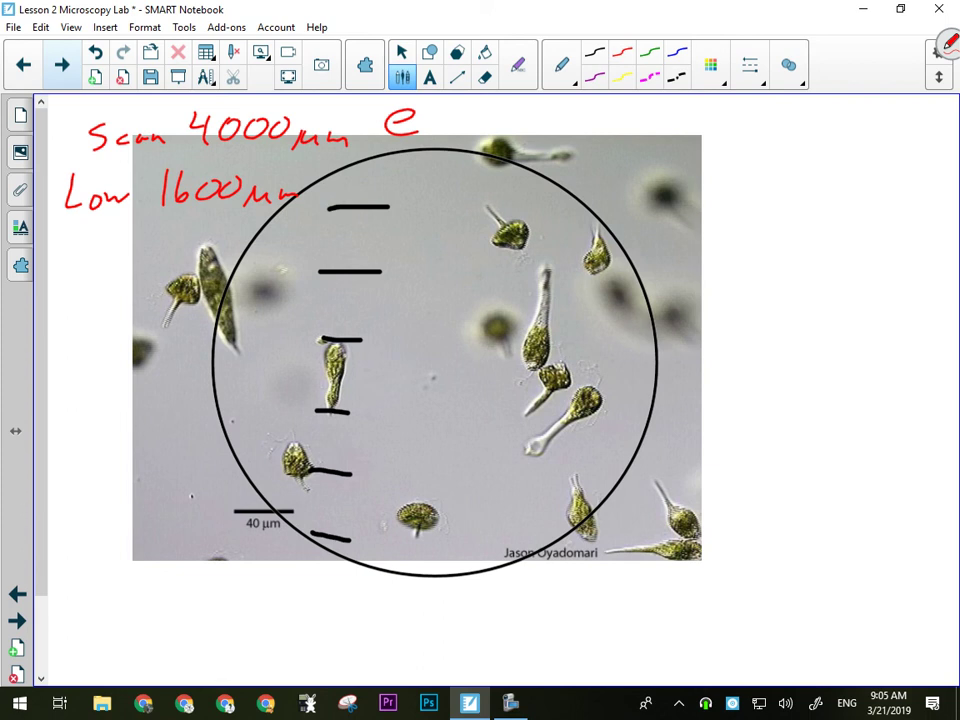
{"action": "mouse_move", "coordinate": [66, 230]}
{"action": "left_mouse_down"}
{"action": "mouse_move", "coordinate": [67, 270]}
{"action": "mouse_move", "coordinate": [78, 250]}
{"action": "left_mouse_up"}
{"action": "mouse_move", "coordinate": [77, 232]}
{"action": "left_mouse_down"}
{"action": "mouse_move", "coordinate": [77, 268]}
{"action": "mouse_move", "coordinate": [88, 268]}
{"action": "left_mouse_up"}
{"action": "left_click_drag", "start_coordinate": [88, 238], "coordinate": [100, 282]}
{"action": "left_click_drag", "start_coordinate": [127, 235], "coordinate": [141, 265]}
{"action": "mouse_move", "coordinate": [172, 228]}
{"action": "left_mouse_down"}
{"action": "mouse_move", "coordinate": [190, 242]}
{"action": "mouse_move", "coordinate": [182, 258]}
{"action": "left_mouse_up"}
{"action": "mouse_move", "coordinate": [203, 230]}
{"action": "left_mouse_down"}
{"action": "mouse_move", "coordinate": [240, 249]}
{"action": "mouse_move", "coordinate": [260, 236]}
{"action": "mouse_move", "coordinate": [297, 252]}
{"action": "left_mouse_up"}
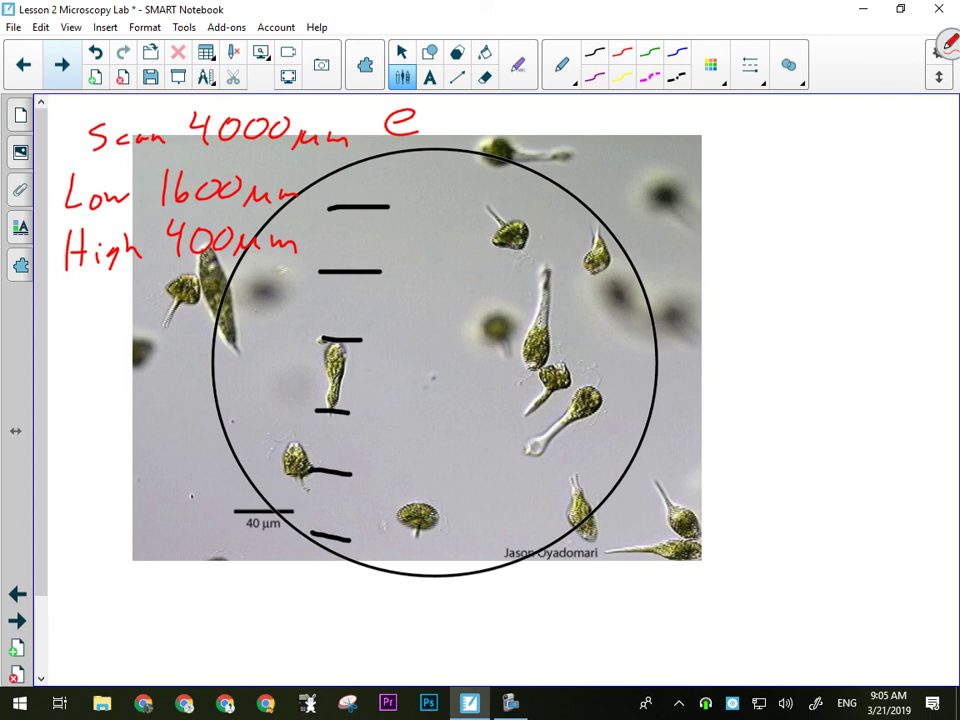
- Advance to the Plant Cell page and scroll to review its chloroplast, nucleus and vacuole labels
{"action": "left_click", "coordinate": [62, 64]}
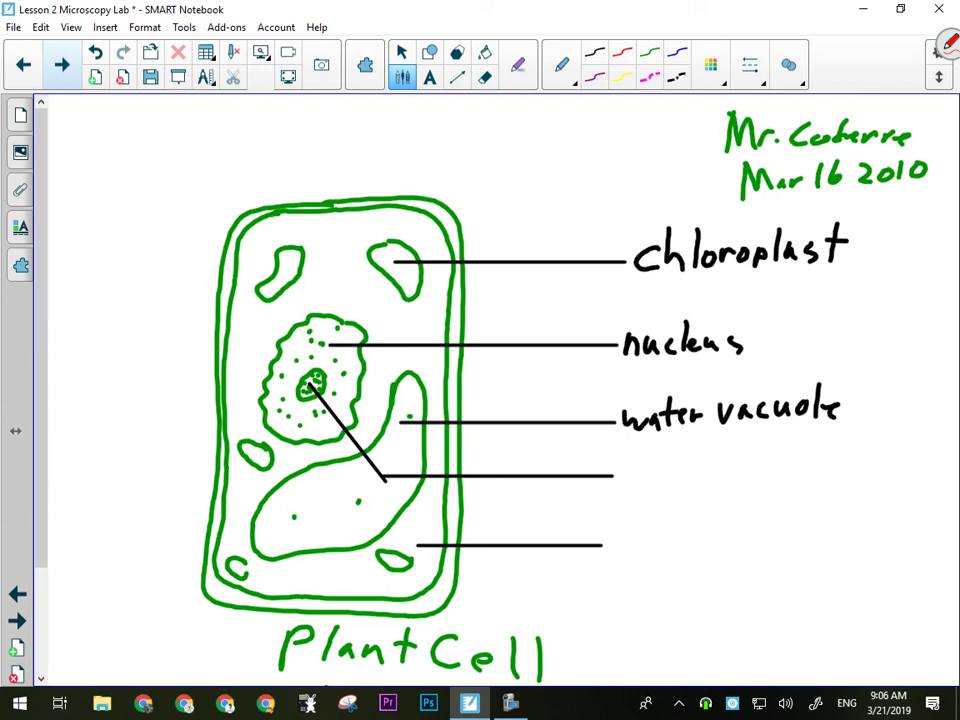
{"action": "scroll", "coordinate": [480, 390], "scroll_direction": "down", "scroll_amount": 3}
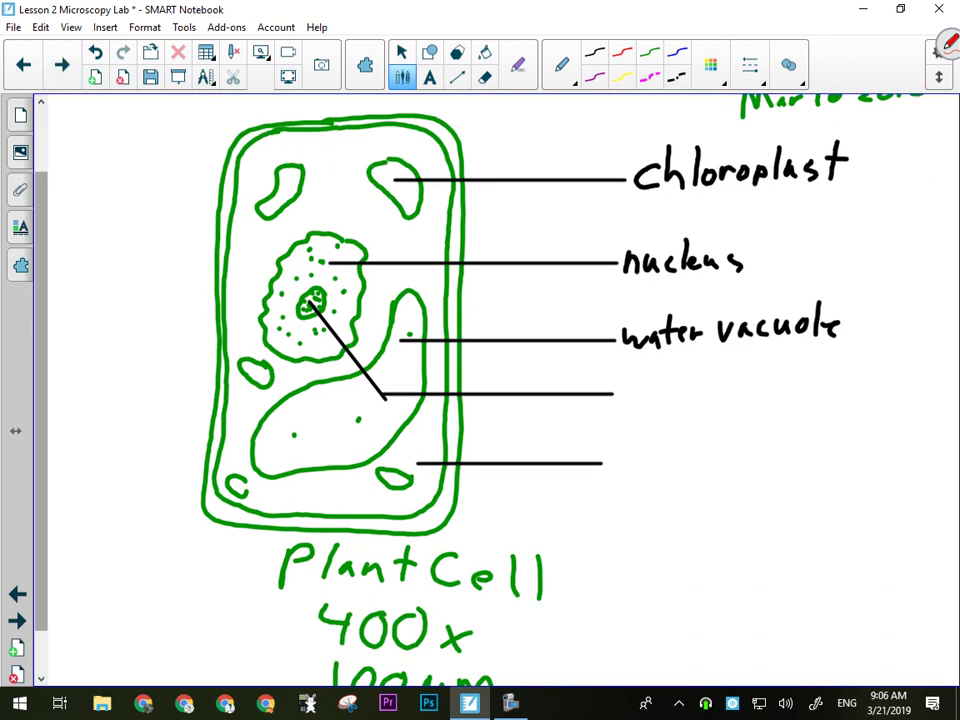
{"action": "scroll", "coordinate": [480, 390], "scroll_direction": "up", "scroll_amount": 3}
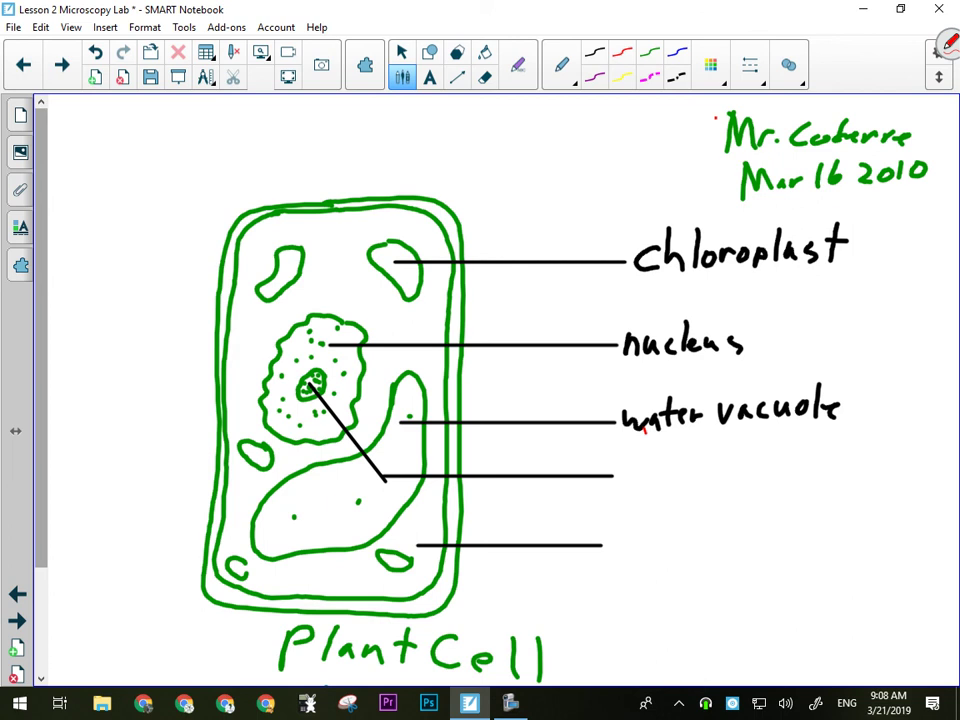
- Draw a red square at the top-left corner with crossing lines through a circle inside
{"action": "mouse_move", "coordinate": [95, 112]}
{"action": "left_mouse_down"}
{"action": "mouse_move", "coordinate": [89, 172]}
{"action": "mouse_move", "coordinate": [133, 196]}
{"action": "mouse_move", "coordinate": [96, 113]}
{"action": "mouse_move", "coordinate": [124, 175]}
{"action": "mouse_move", "coordinate": [131, 142]}
{"action": "mouse_move", "coordinate": [116, 142]}
{"action": "mouse_move", "coordinate": [93, 188]}
{"action": "left_mouse_up"}
{"action": "mouse_move", "coordinate": [150, 122]}
{"action": "left_mouse_down"}
{"action": "mouse_move", "coordinate": [100, 178]}
{"action": "mouse_move", "coordinate": [150, 162]}
{"action": "left_mouse_up"}
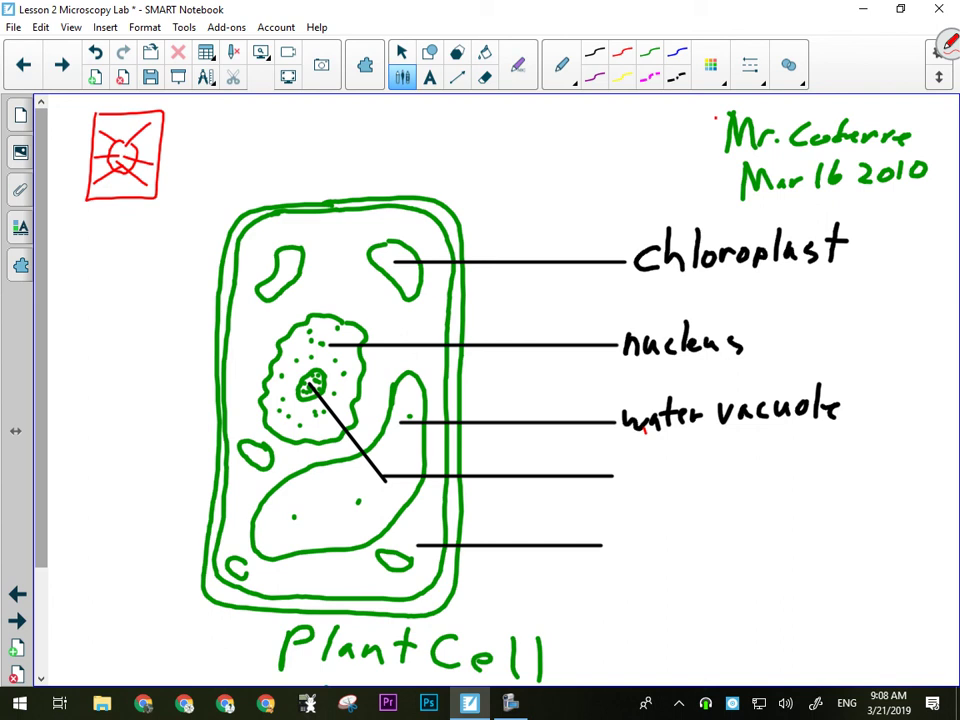
- Page forward three times, past the magnification notes and slide sketch, to the protist photos
{"action": "scroll", "coordinate": [490, 390], "scroll_direction": "down", "scroll_amount": 3}
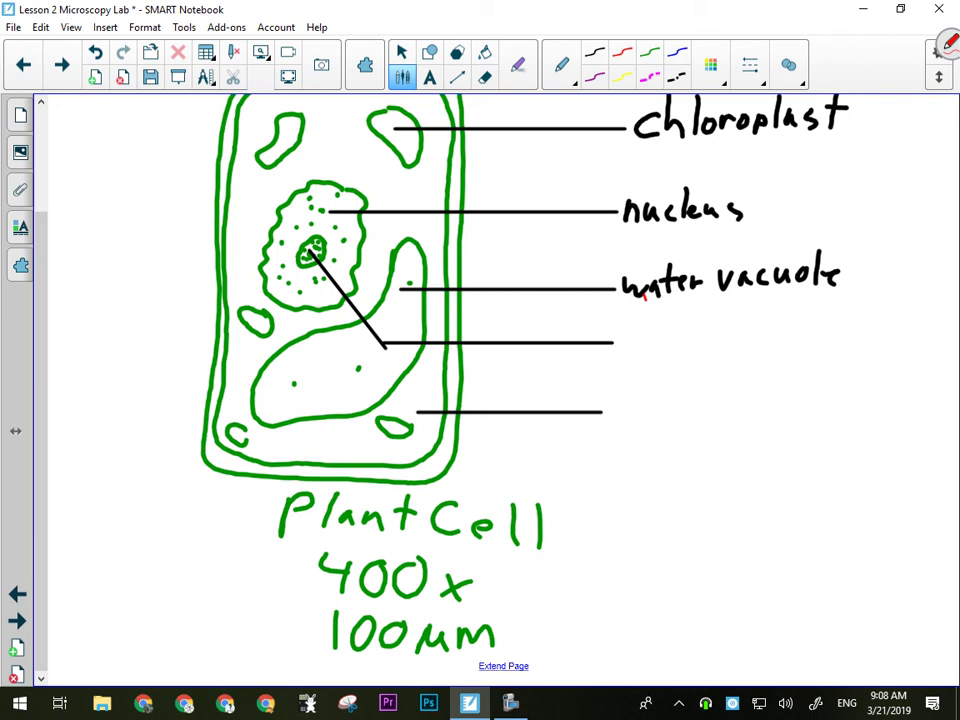
{"action": "left_click", "coordinate": [61, 64]}
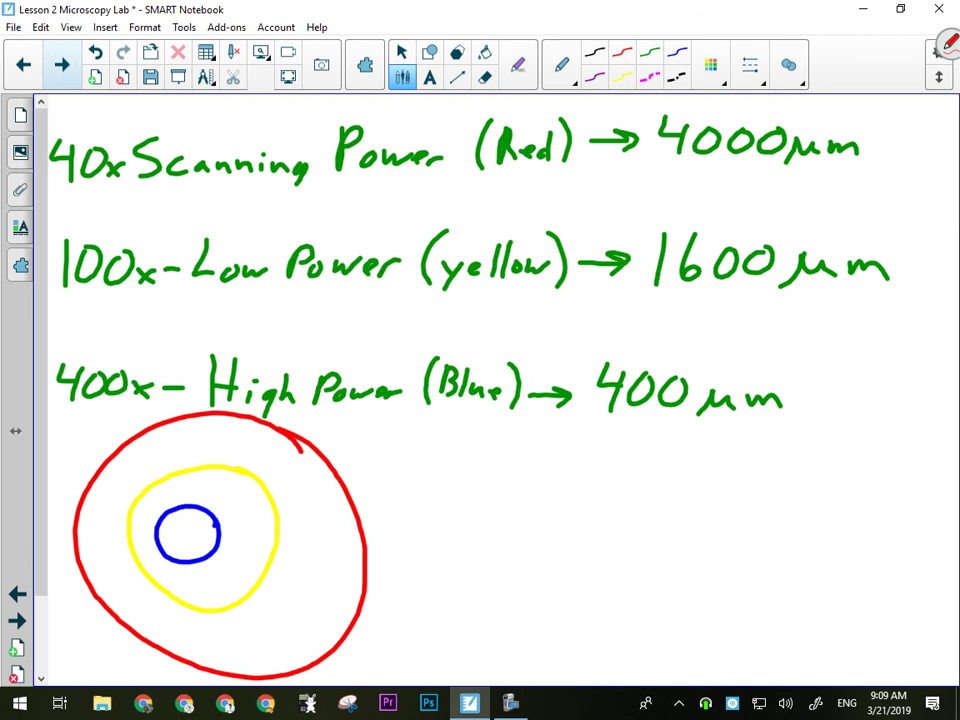
{"action": "left_click", "coordinate": [61, 64]}
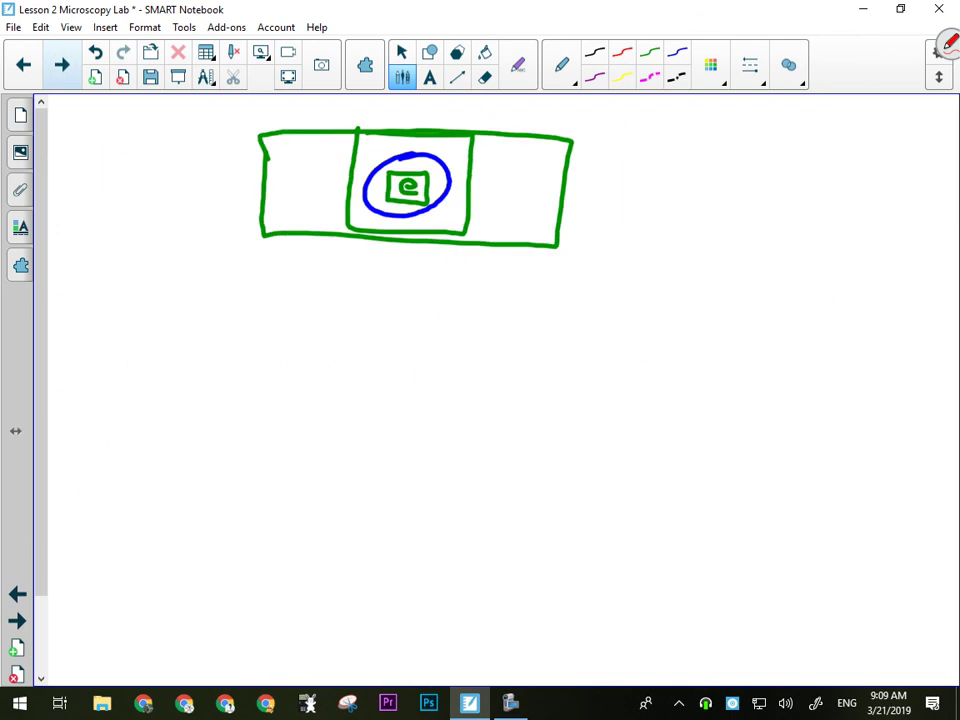
{"action": "left_click", "coordinate": [61, 64]}
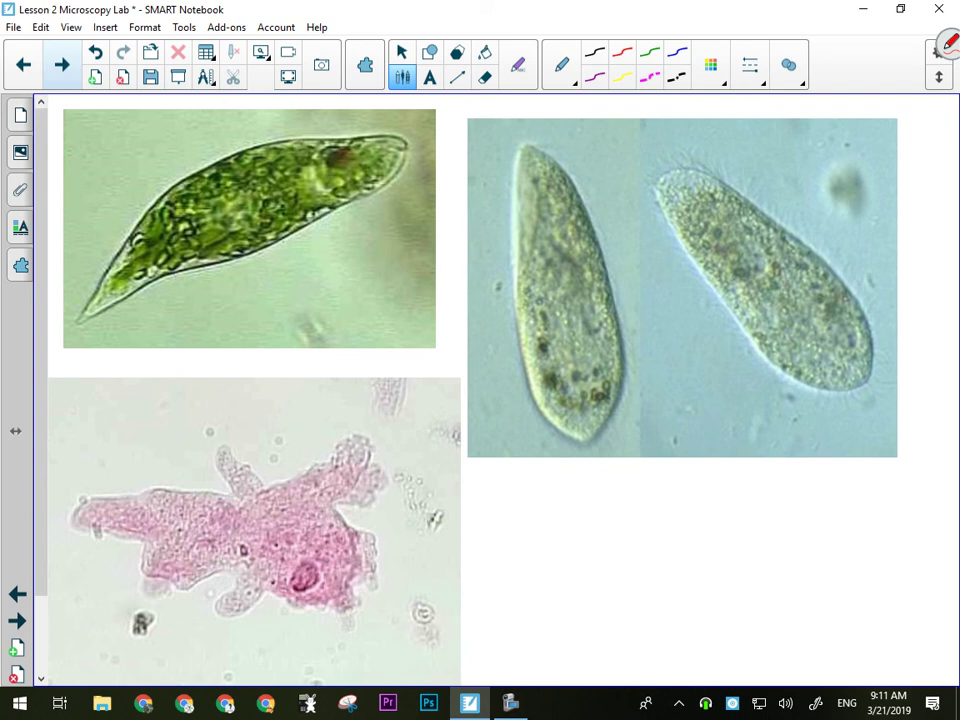
- Trace a red line along the euglena's tail, then advance to the blank final page
{"action": "mouse_move", "coordinate": [80, 322]}
{"action": "left_mouse_down"}
{"action": "mouse_move", "coordinate": [68, 326]}
{"action": "mouse_move", "coordinate": [55, 402]}
{"action": "left_mouse_up"}
{"action": "key", "text": "Page_Down"}
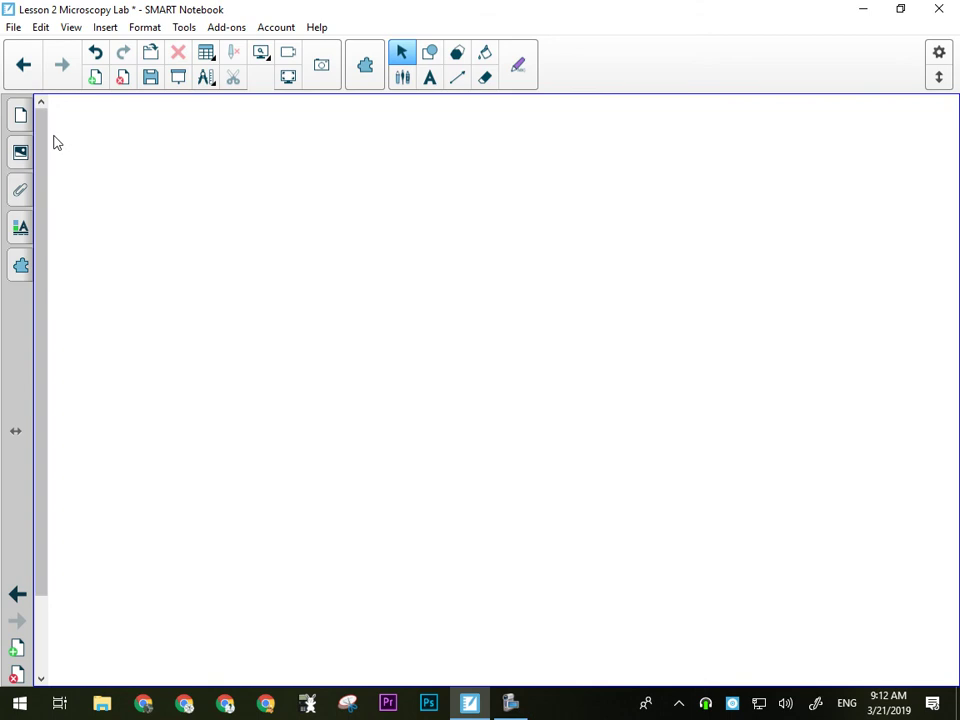
- Switch to Chrome and open Google Classroom from its bookmark
{"action": "left_click", "coordinate": [265, 703]}
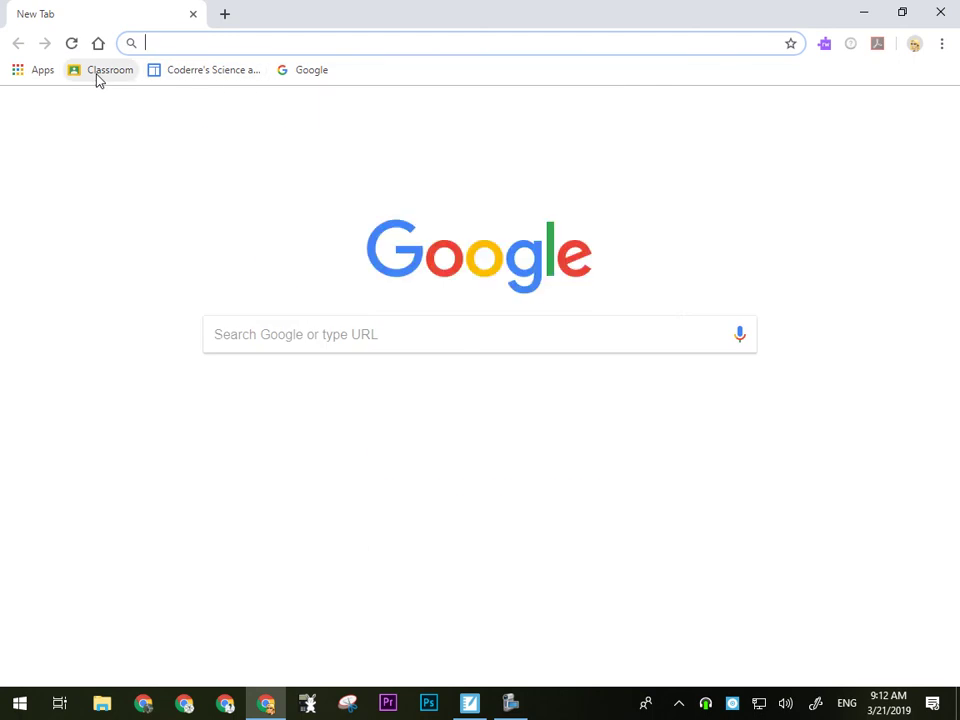
{"action": "left_click", "coordinate": [100, 72]}
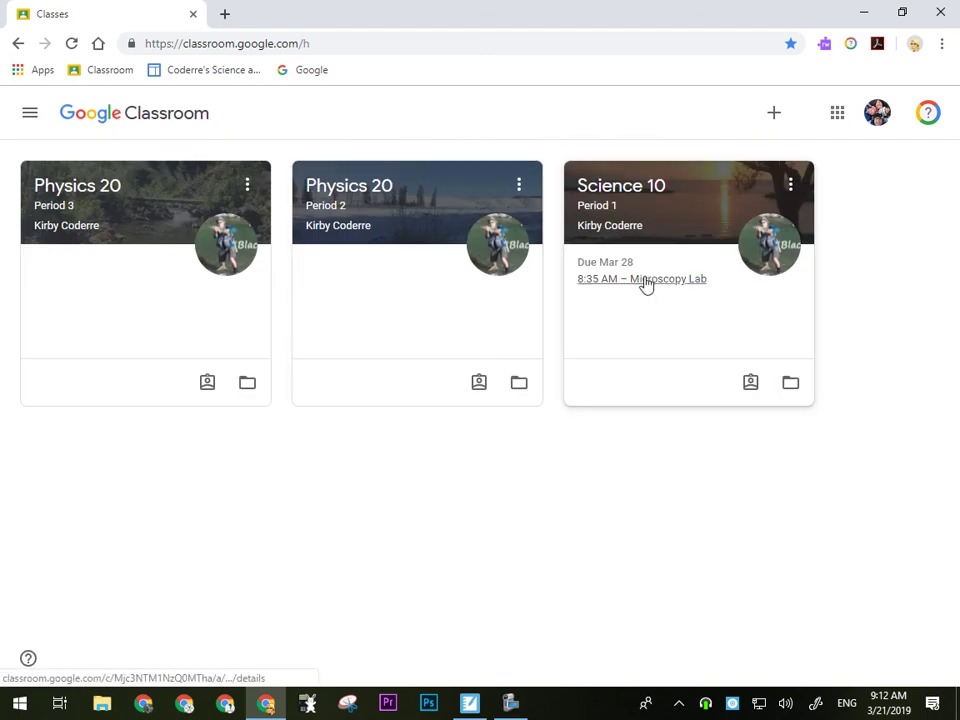
- Open the Science 10 Microscopy Lab report and add a new line below 'Total: /30'
{"action": "left_click", "coordinate": [646, 285]}
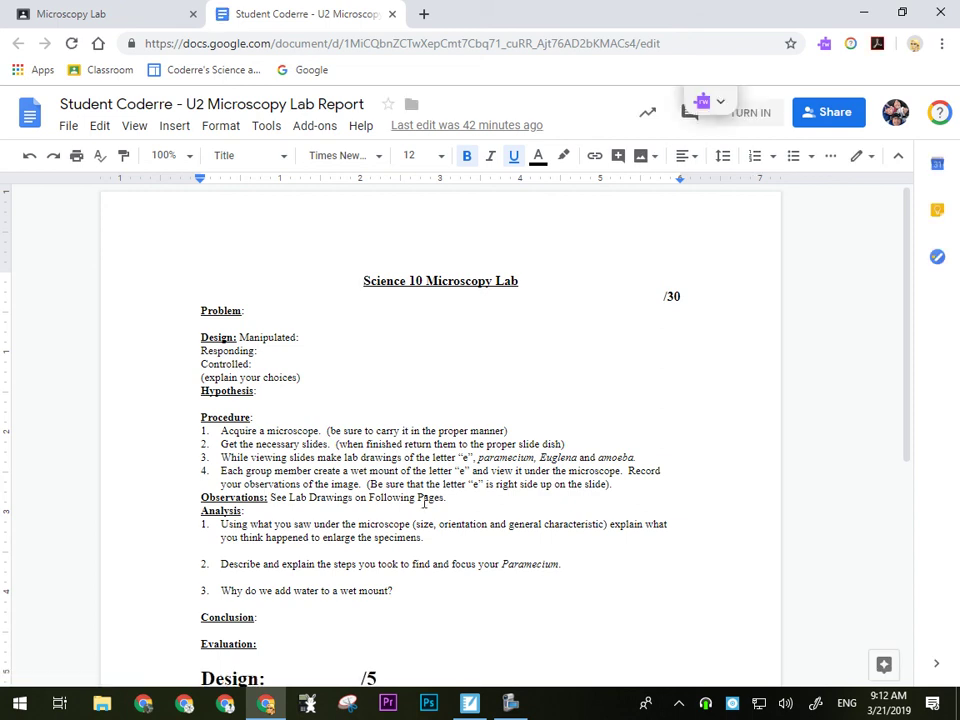
{"action": "scroll", "coordinate": [413, 520], "scroll_direction": "down", "scroll_amount": 5}
{"action": "left_click", "coordinate": [279, 545]}
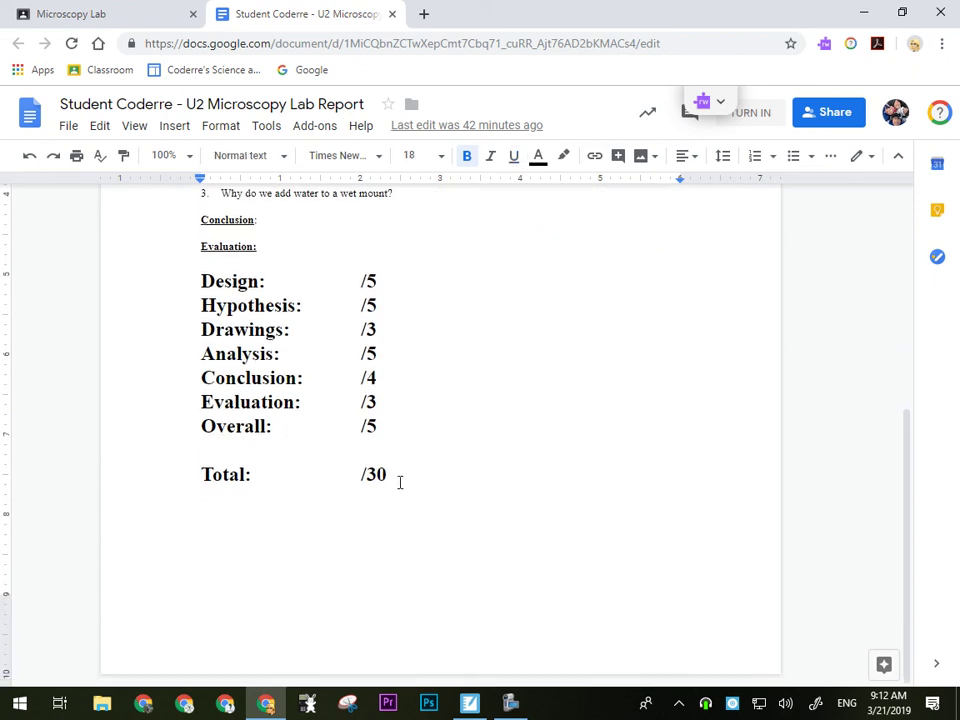
{"action": "key", "text": "Return"}
- Add blank lines below Total until a new empty page begins, leaving the footer untouched
{"action": "left_click", "coordinate": [172, 127]}
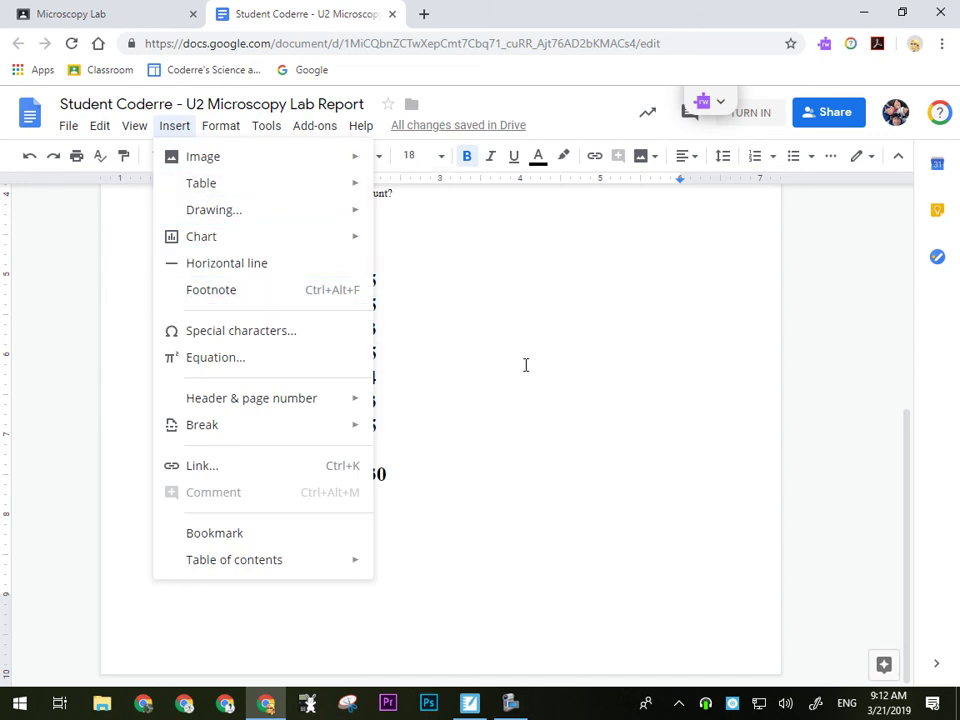
{"action": "left_click", "coordinate": [538, 398]}
{"action": "double_click", "coordinate": [307, 599]}
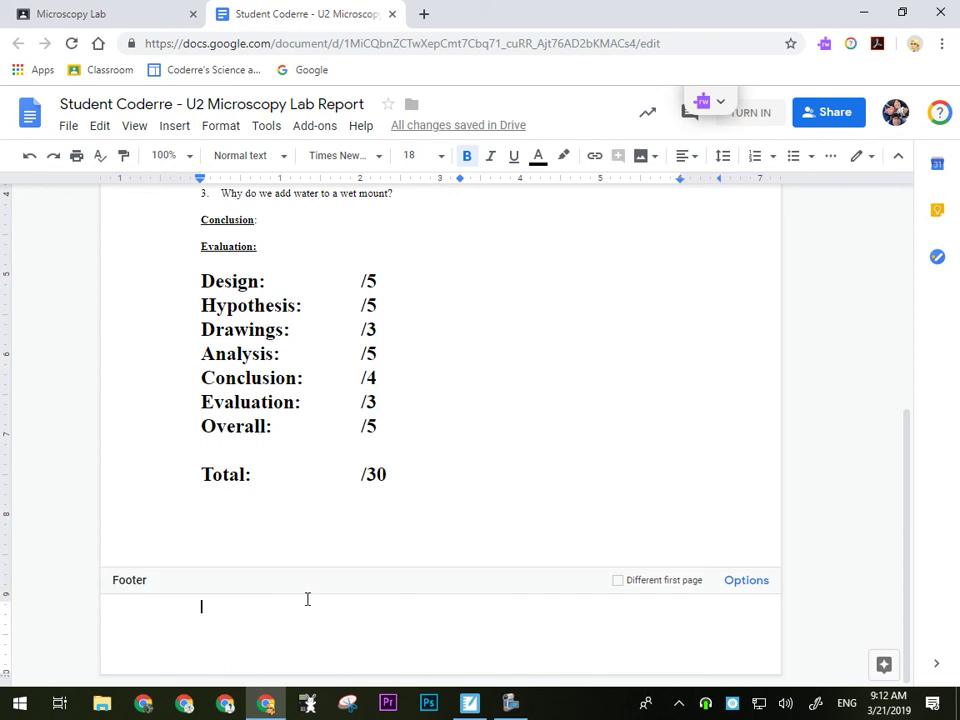
{"action": "left_click", "coordinate": [253, 530]}
{"action": "key", "text": "Return"}
{"action": "key", "text": "Return"}
{"action": "key", "text": "Return"}
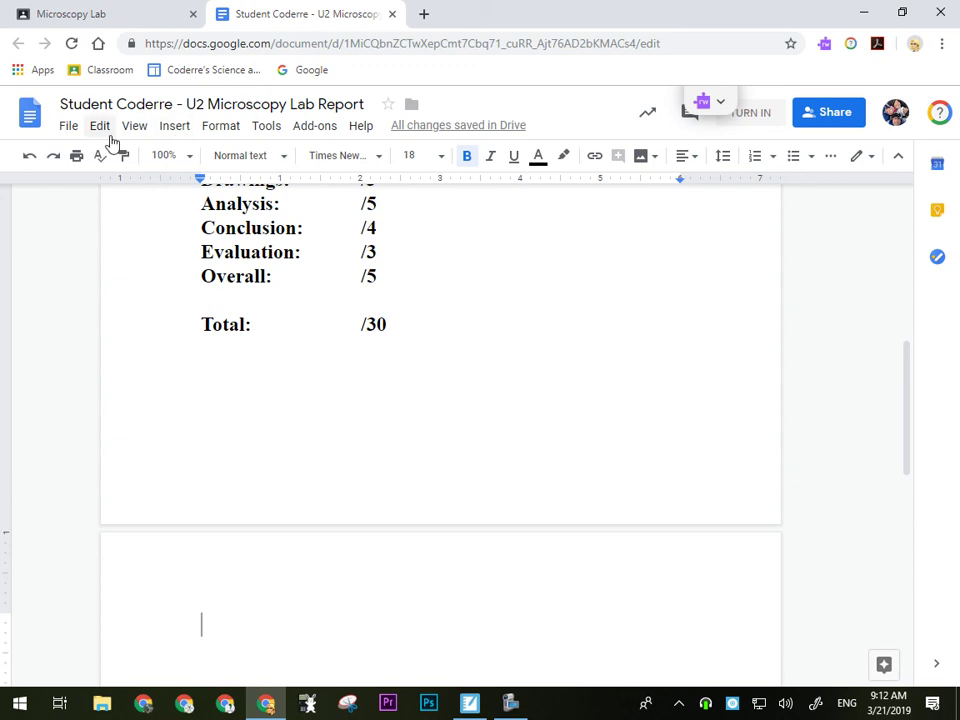
- Insert a new blank drawing into the Google Doc
{"action": "left_click", "coordinate": [175, 130]}
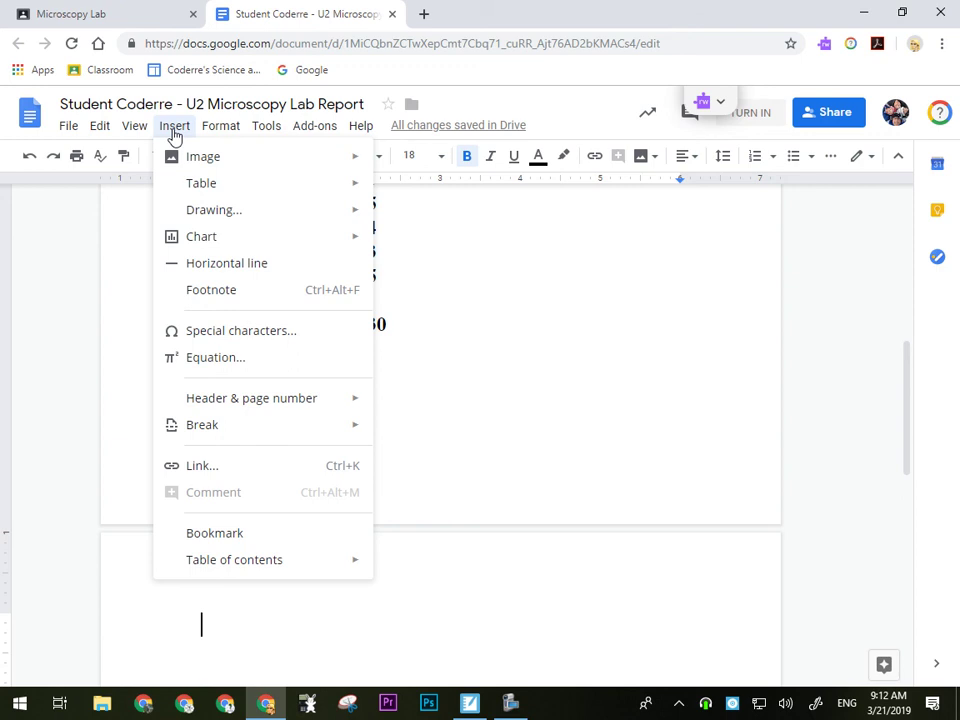
{"action": "mouse_move", "coordinate": [240, 220]}
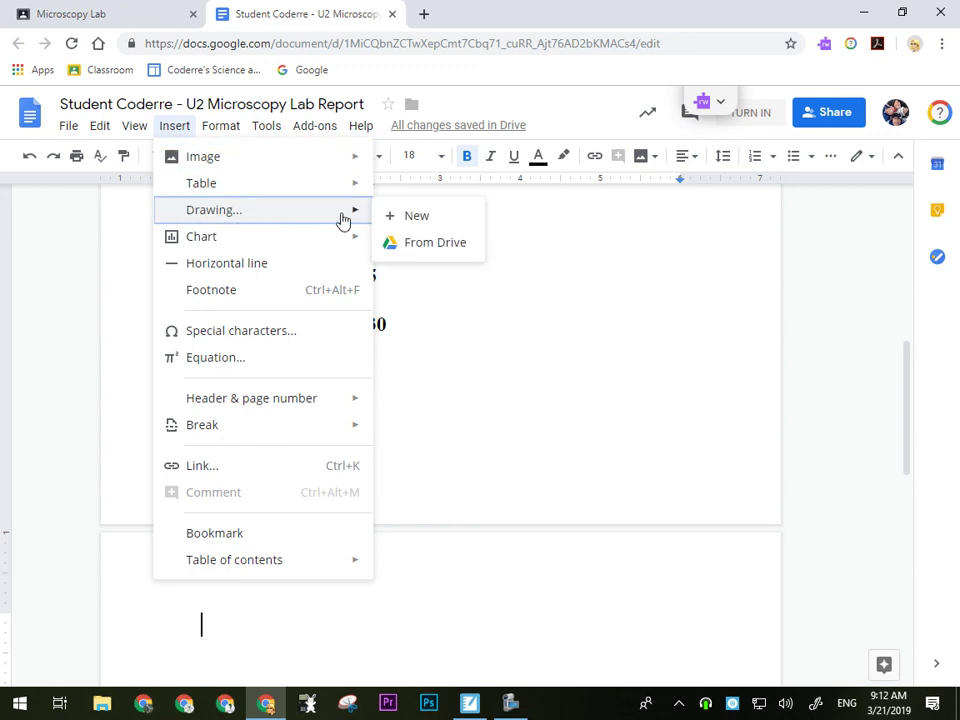
{"action": "left_click", "coordinate": [395, 217]}
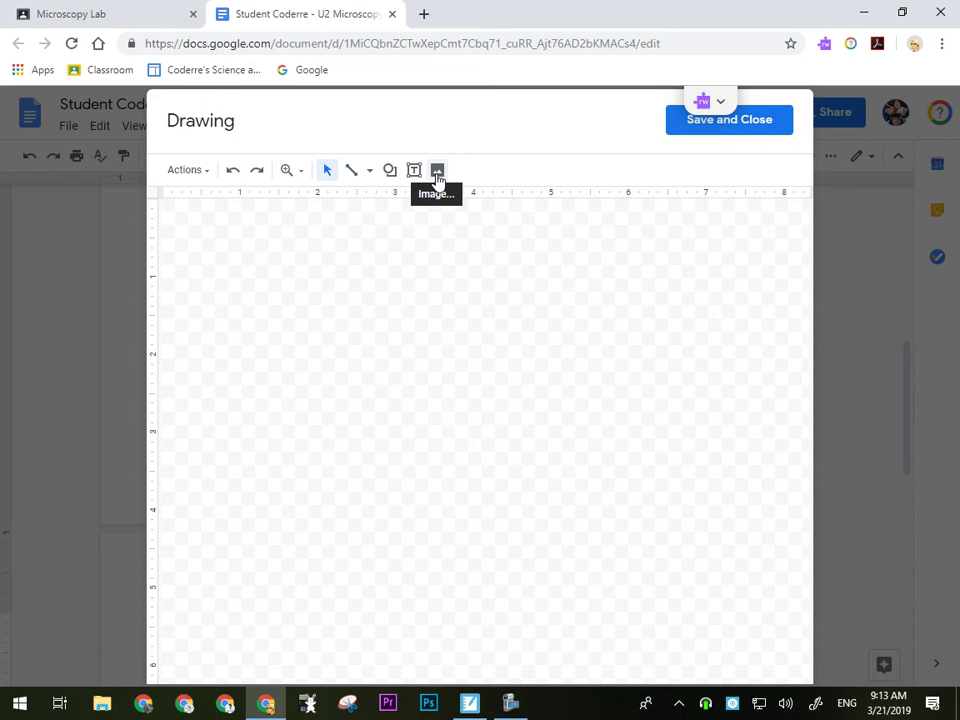
- Bring up the drawing's image upload file picker, showing the Google Photos 2018 folder
{"action": "left_click", "coordinate": [437, 172]}
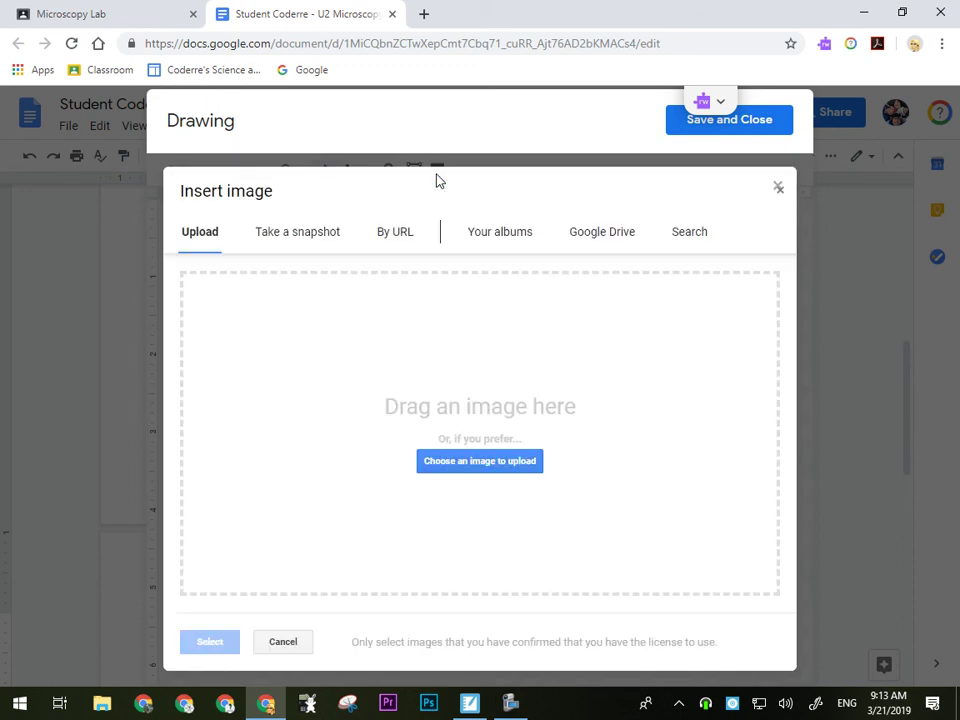
{"action": "left_click", "coordinate": [484, 467]}
{"action": "scroll", "coordinate": [375, 197], "scroll_direction": "down", "scroll_amount": 3}
{"action": "scroll", "coordinate": [390, 201], "scroll_direction": "down", "scroll_amount": 10}
- Go up to the Google Photos folder in the Open dialog and scroll through its folders
{"action": "scroll", "coordinate": [390, 201], "scroll_direction": "down", "scroll_amount": 5}
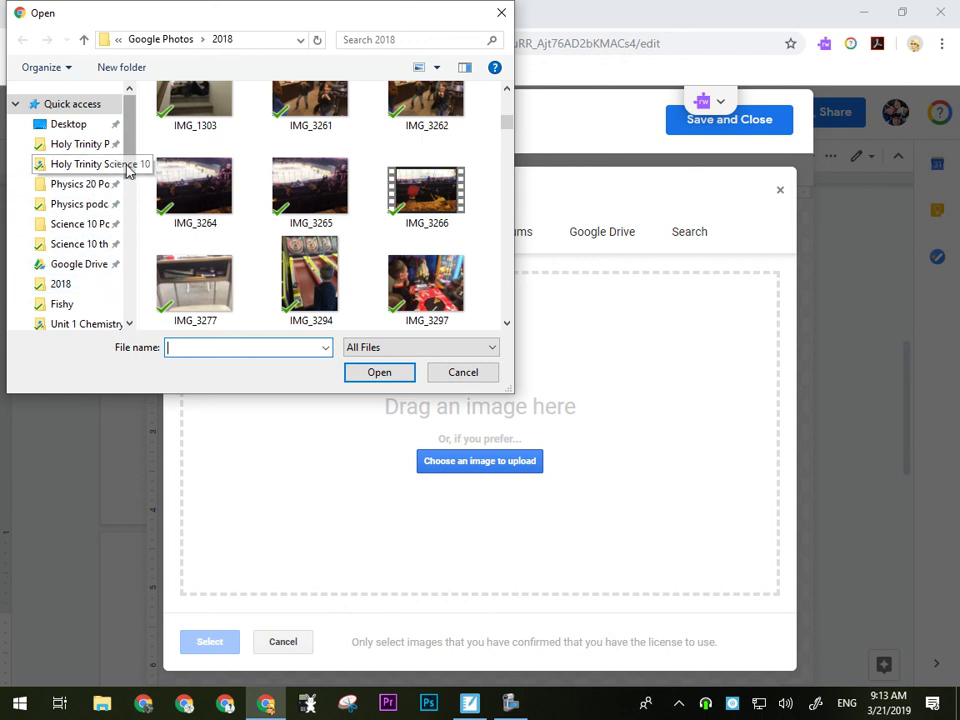
{"action": "left_click", "coordinate": [150, 40]}
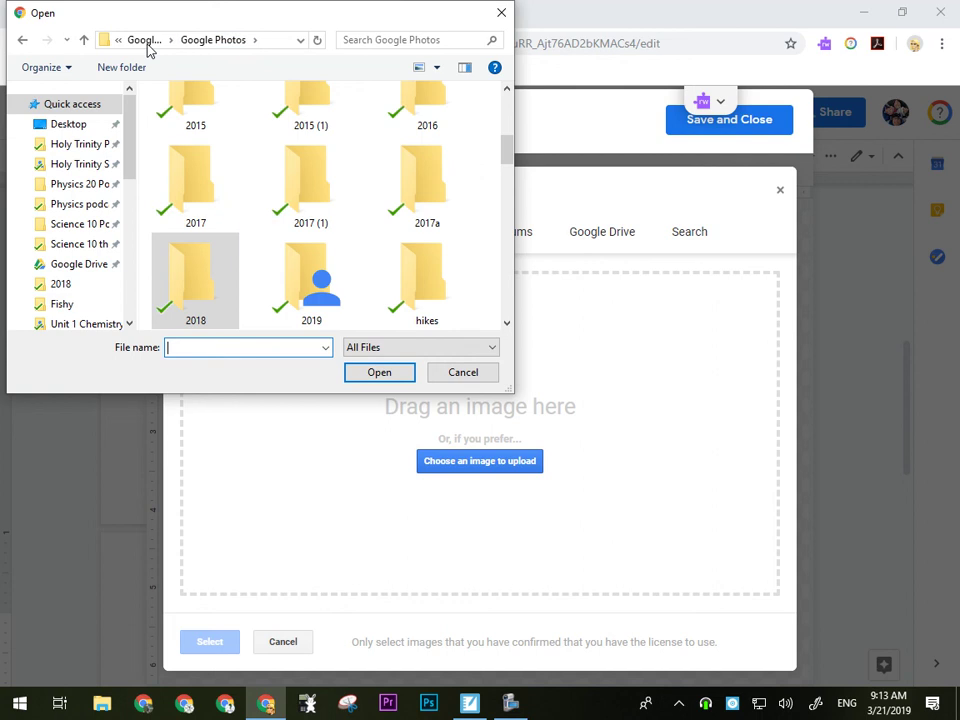
{"action": "scroll", "coordinate": [205, 214], "scroll_direction": "up", "scroll_amount": 3}
{"action": "scroll", "coordinate": [340, 210], "scroll_direction": "down", "scroll_amount": 3}
{"action": "scroll", "coordinate": [335, 213], "scroll_direction": "up", "scroll_amount": 5}
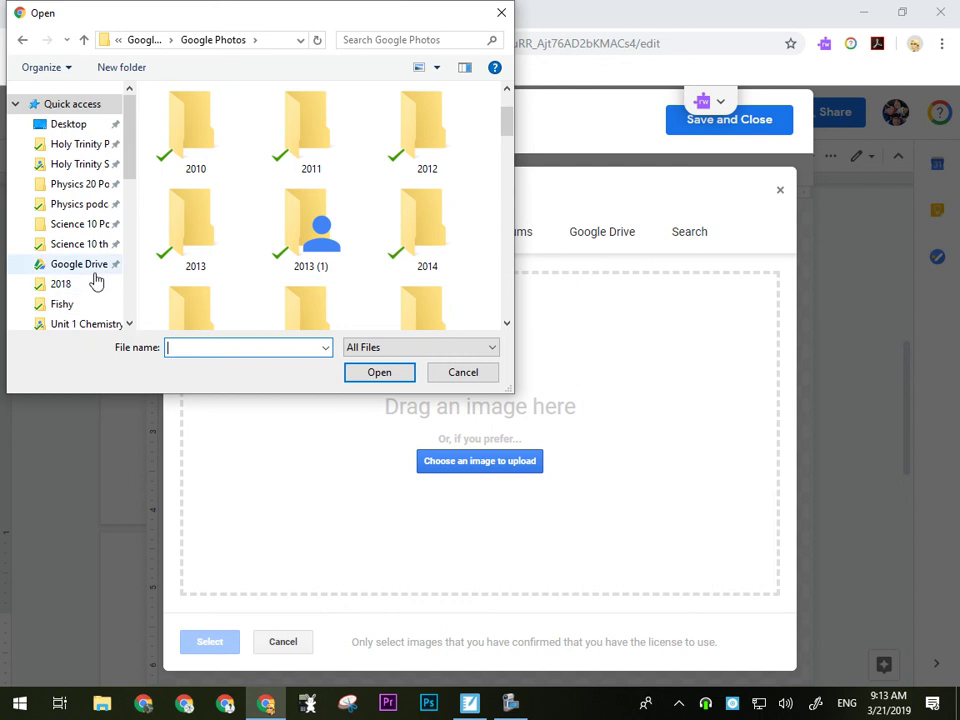
{"action": "mouse_move", "coordinate": [126, 152]}
{"action": "left_mouse_down"}
{"action": "mouse_move", "coordinate": [131, 186]}
{"action": "mouse_move", "coordinate": [134, 152]}
{"action": "left_mouse_up"}
{"action": "scroll", "coordinate": [66, 276], "scroll_direction": "down", "scroll_amount": 5}
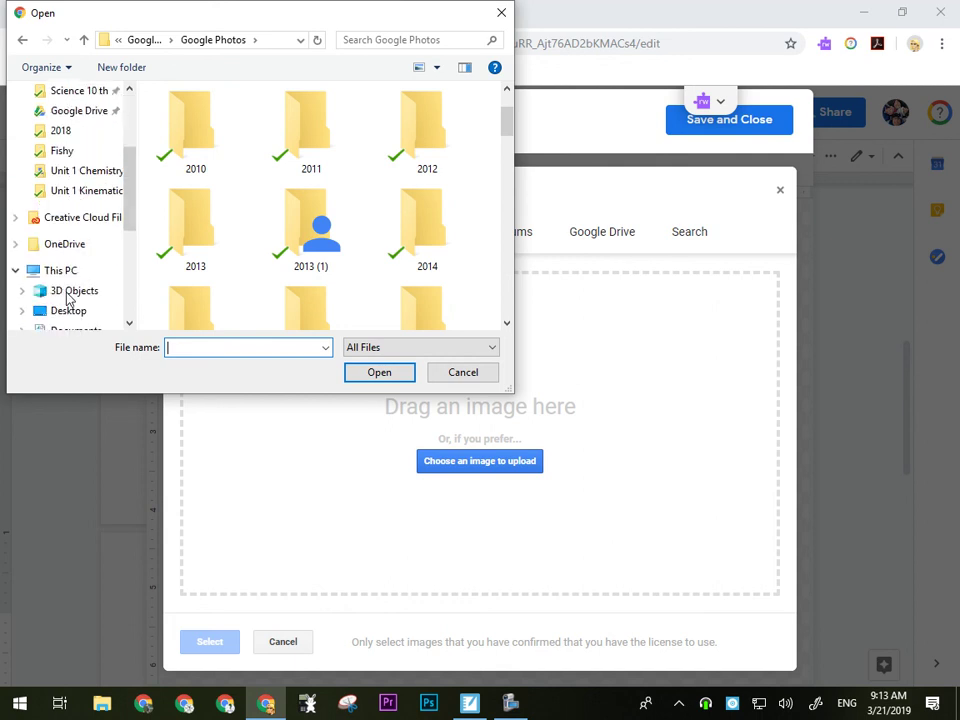
{"action": "scroll", "coordinate": [77, 320], "scroll_direction": "down", "scroll_amount": 2}
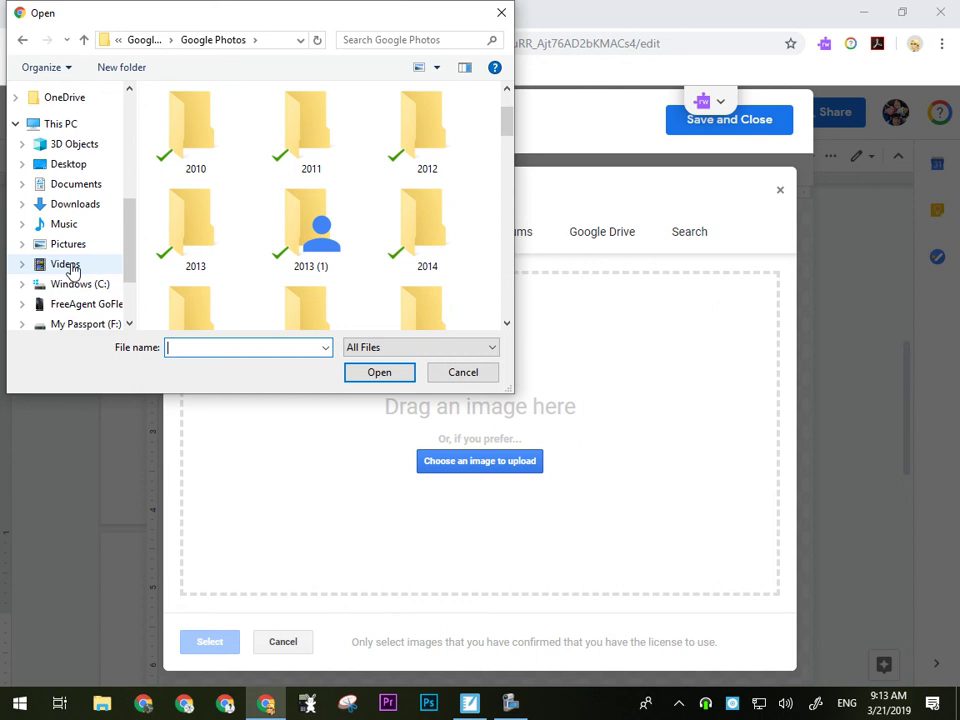
- Browse Pictures and Documents to Images for Slide Shows and upload the Amoeba picture
{"action": "left_click", "coordinate": [72, 250]}
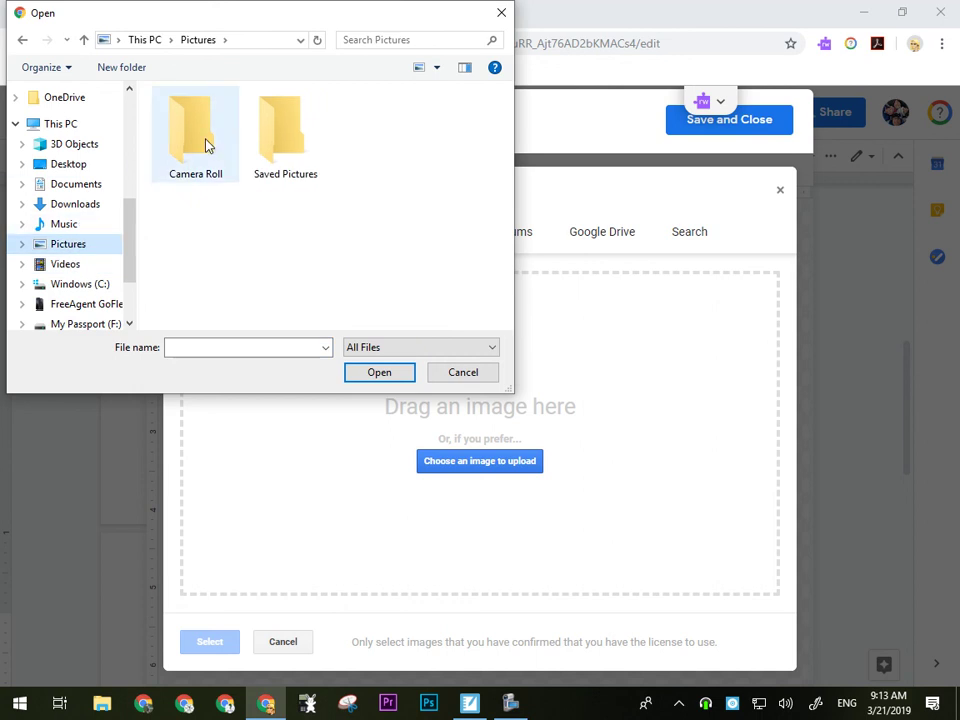
{"action": "double_click", "coordinate": [284, 143]}
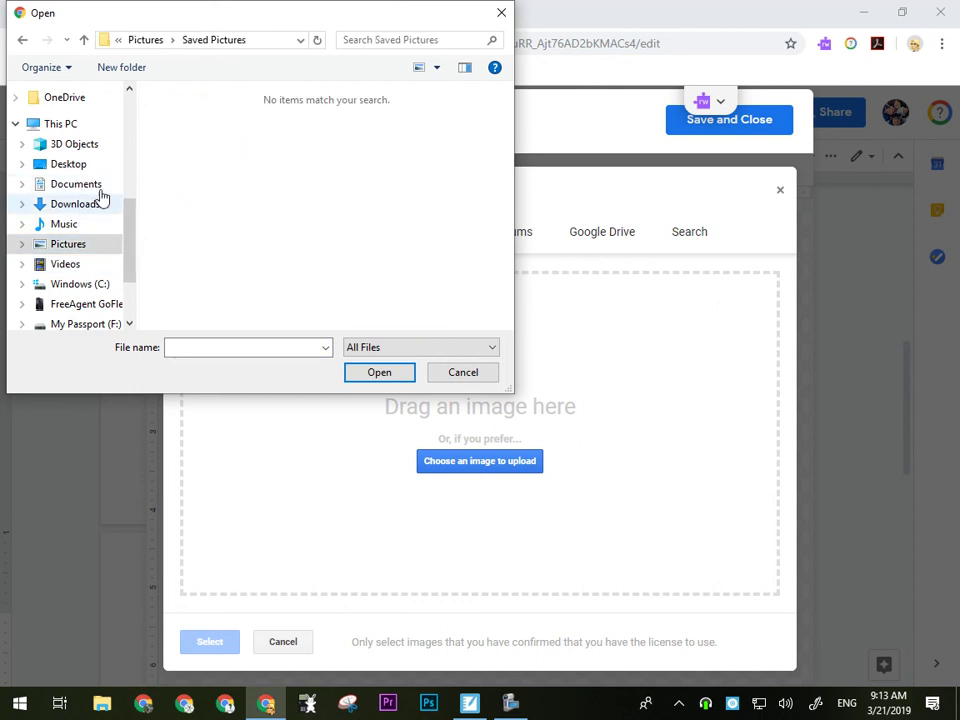
{"action": "left_click", "coordinate": [92, 185]}
{"action": "left_click_drag", "start_coordinate": [128, 236], "coordinate": [128, 150]}
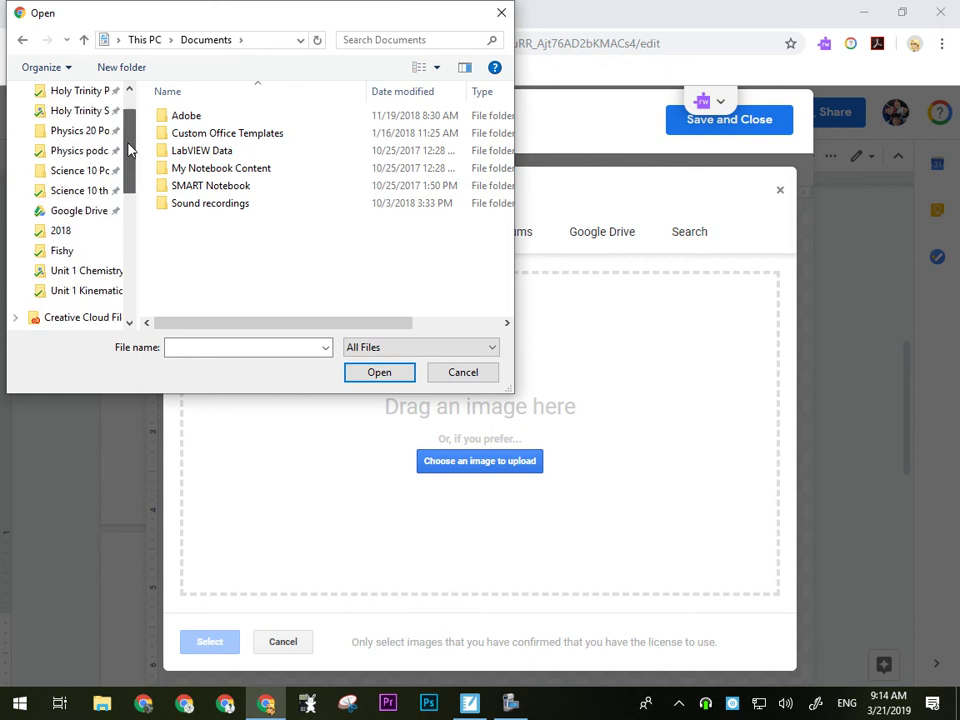
{"action": "left_click", "coordinate": [511, 703]}
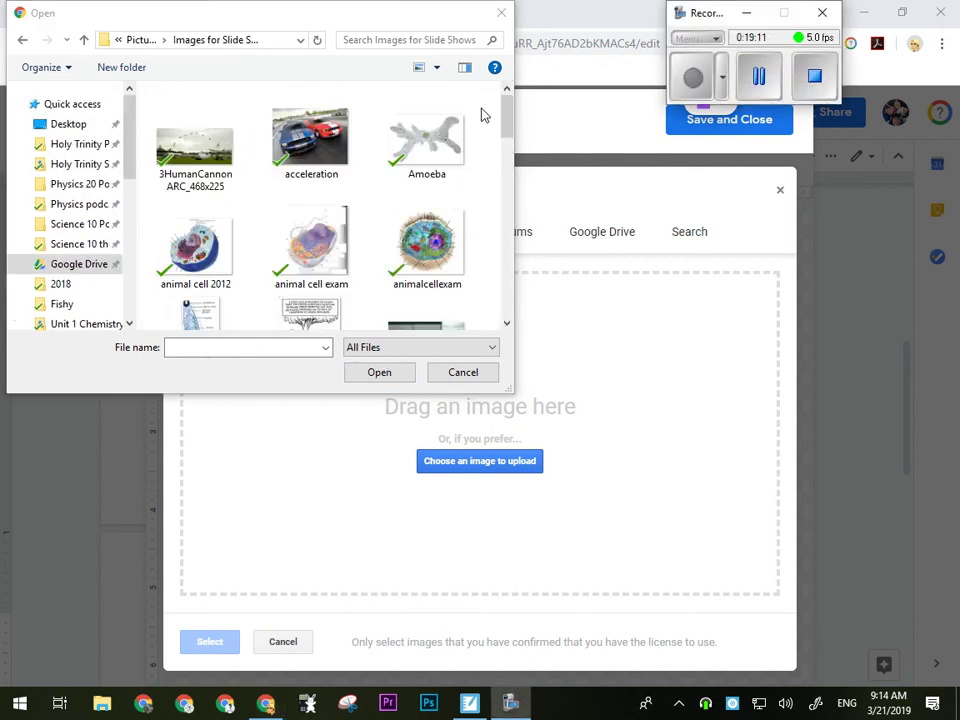
{"action": "double_click", "coordinate": [428, 148]}
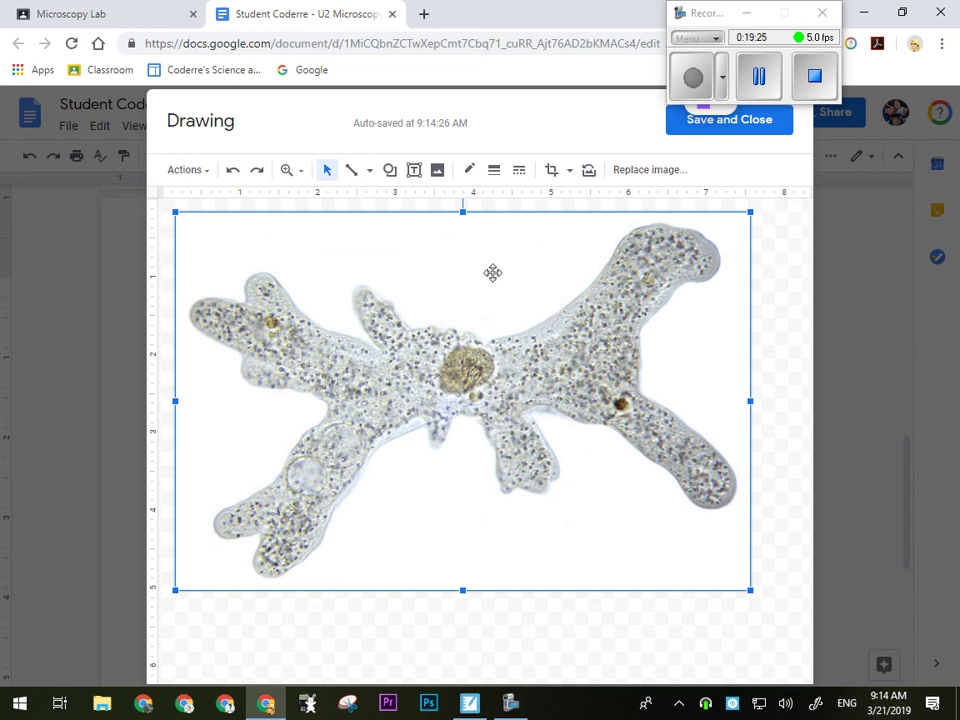
- Rotate the amoeba photo upright, shrink it from a corner, and reposition it on the canvas
{"action": "left_click_drag", "start_coordinate": [497, 418], "coordinate": [497, 459]}
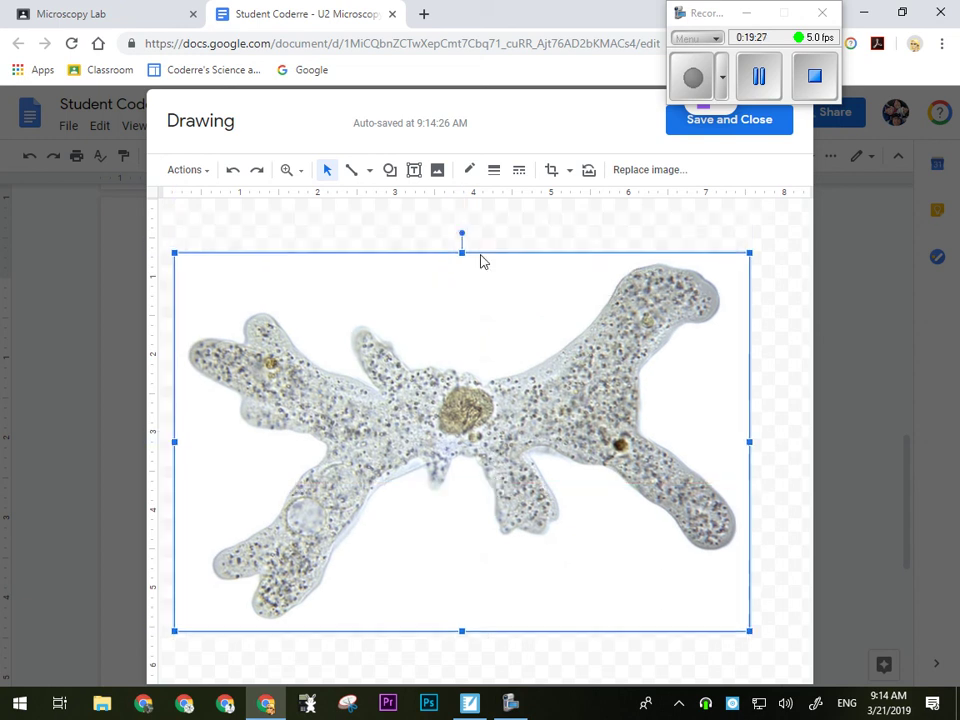
{"action": "left_click_drag", "start_coordinate": [463, 231], "coordinate": [245, 440]}
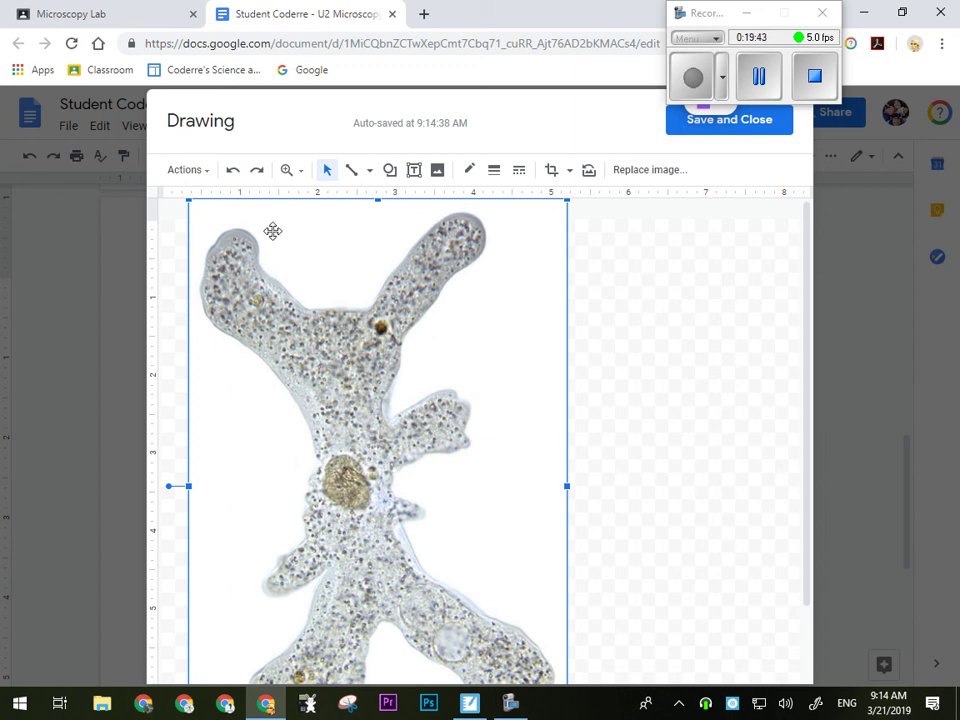
{"action": "scroll", "coordinate": [248, 338], "scroll_direction": "down", "scroll_amount": 2}
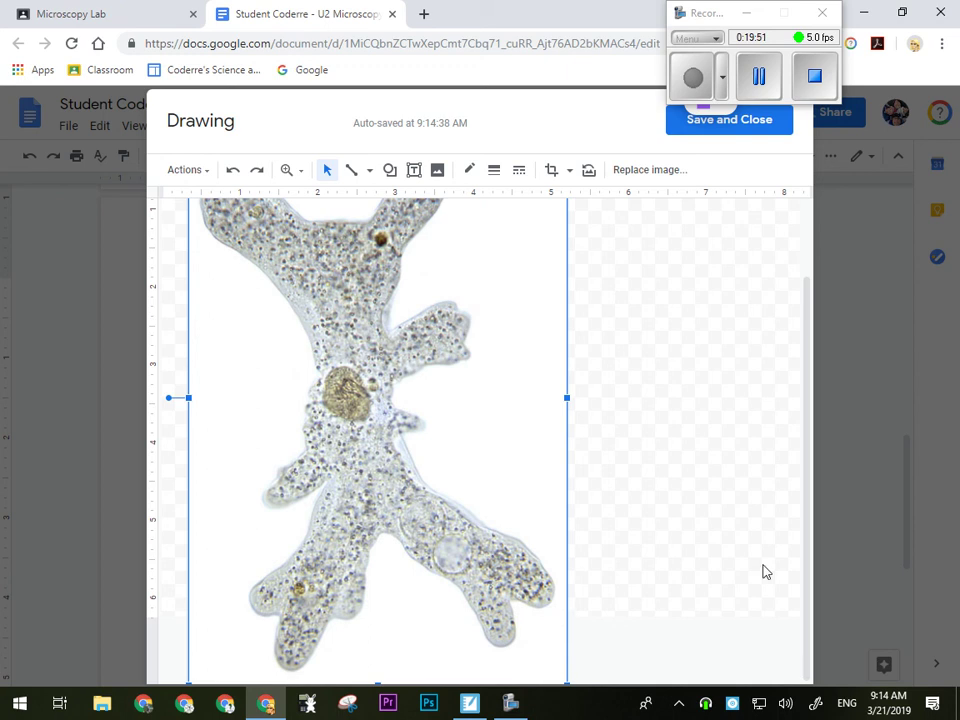
{"action": "scroll", "coordinate": [503, 424], "scroll_direction": "down", "scroll_amount": 1}
{"action": "left_click_drag", "start_coordinate": [566, 656], "coordinate": [491, 540]}
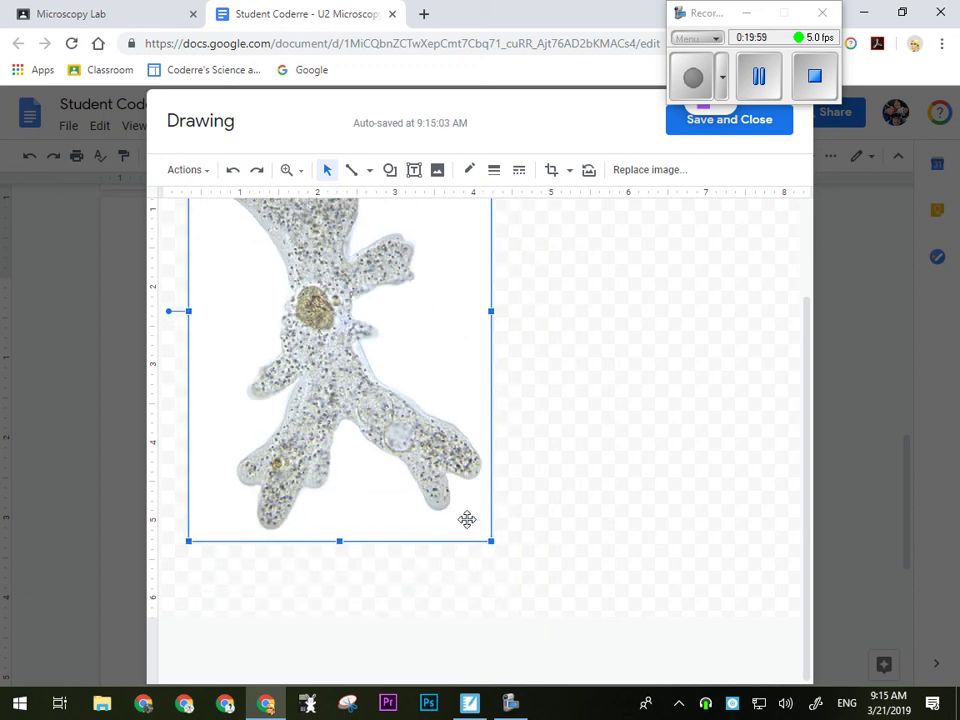
{"action": "left_click_drag", "start_coordinate": [426, 407], "coordinate": [442, 466]}
{"action": "scroll", "coordinate": [442, 466], "scroll_direction": "up", "scroll_amount": 1}
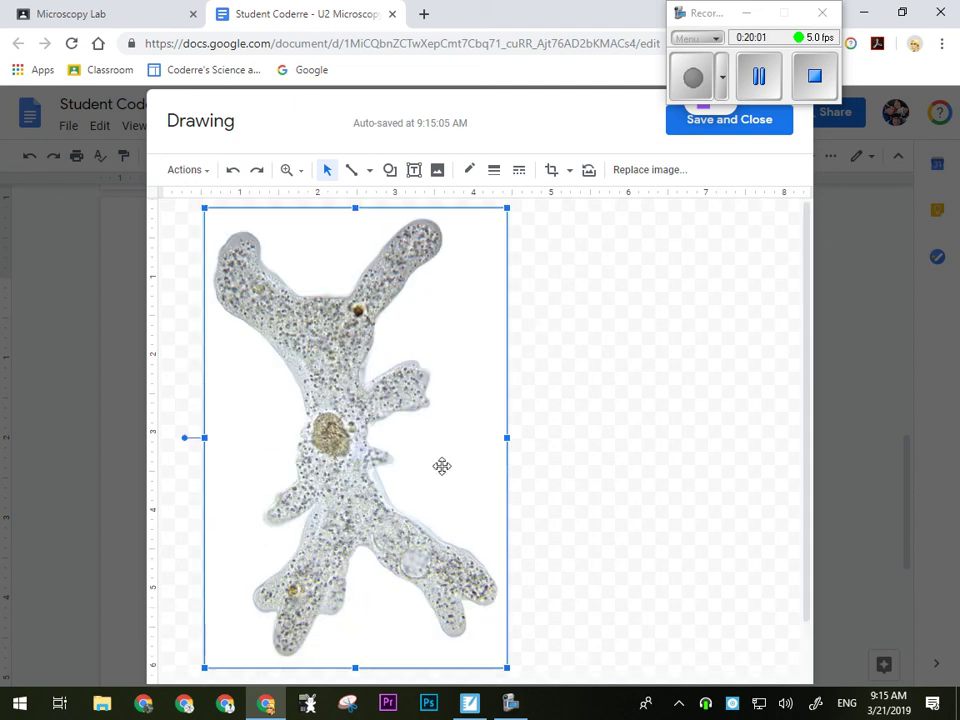
- Draw a text box in the drawing's top-right corner with 'Name' above 'Date'
{"action": "left_click", "coordinate": [413, 172]}
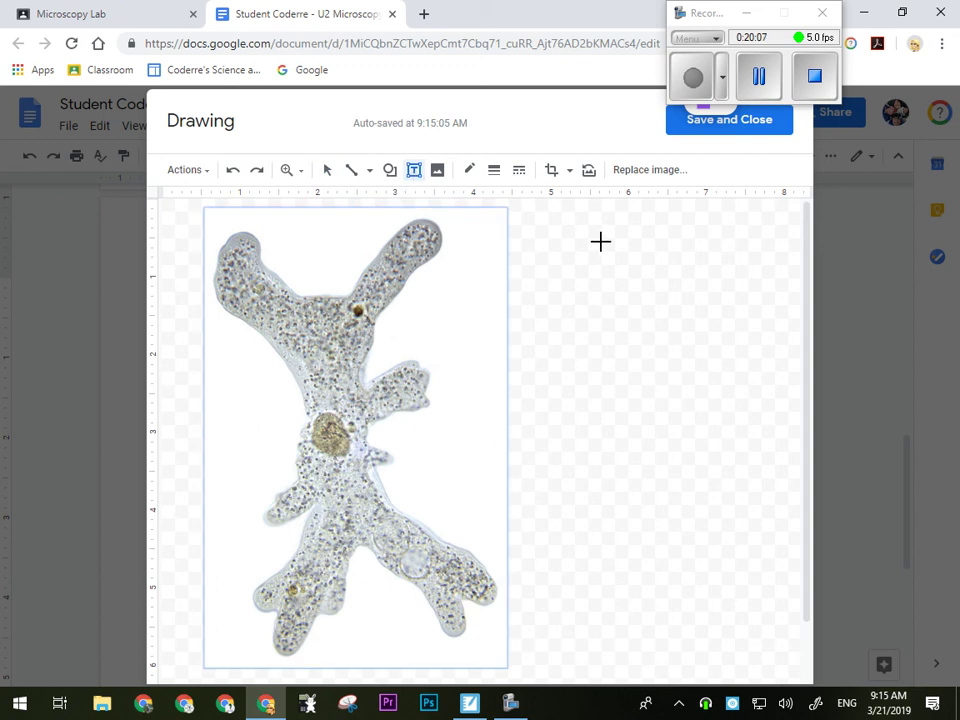
{"action": "left_click_drag", "start_coordinate": [688, 213], "coordinate": [778, 256]}
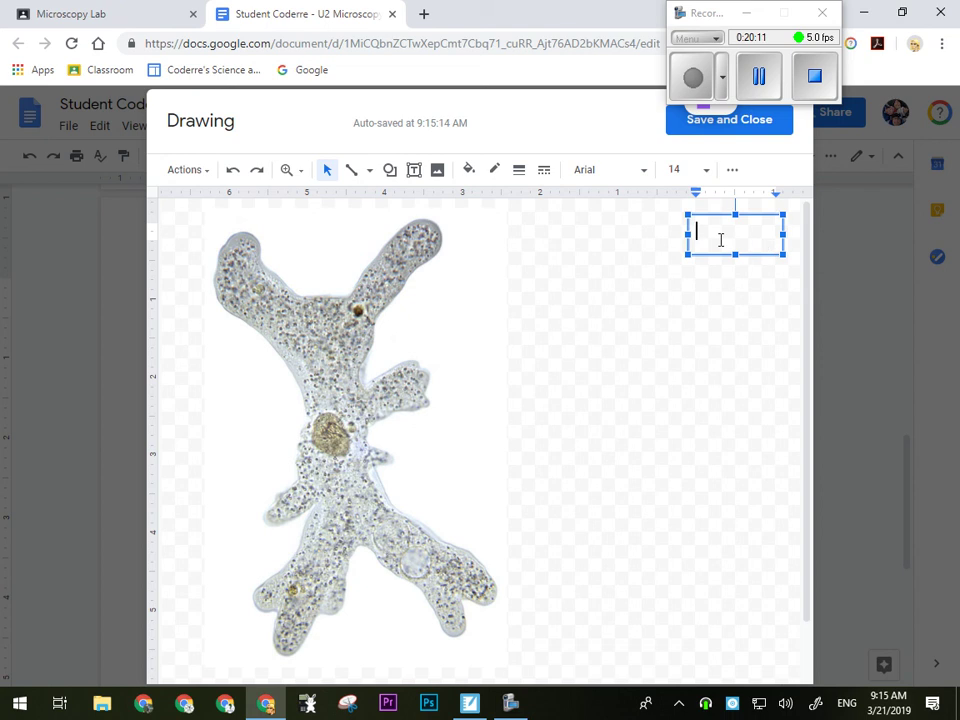
{"action": "type", "text": "Name"}
{"action": "key", "text": "Return"}
{"action": "type", "text": "Date"}
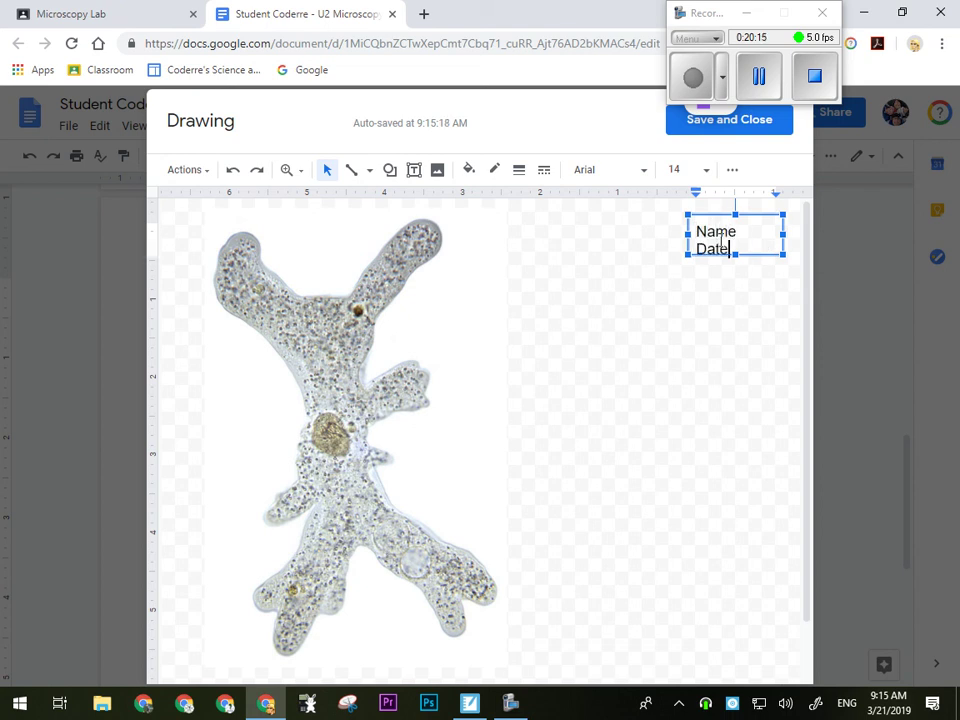
{"action": "left_click", "coordinate": [644, 308]}
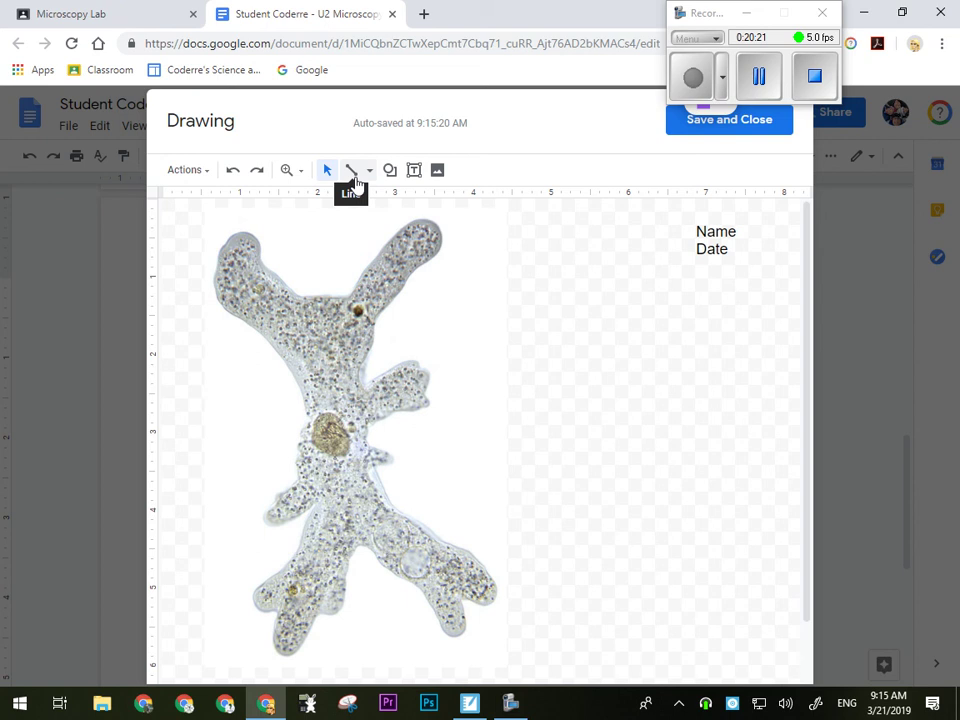
- Draw a line rightward from the amoeba's nucleus and label its end 'nucleus'
{"action": "left_click", "coordinate": [352, 170]}
{"action": "left_click_drag", "start_coordinate": [365, 437], "coordinate": [583, 435]}
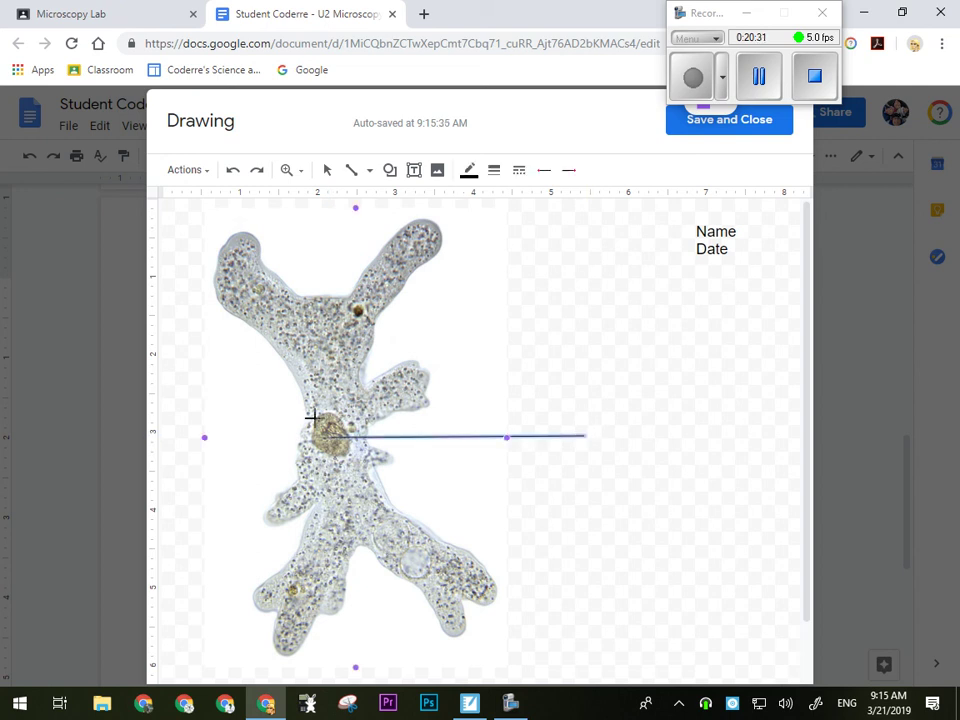
{"action": "left_click", "coordinate": [414, 170]}
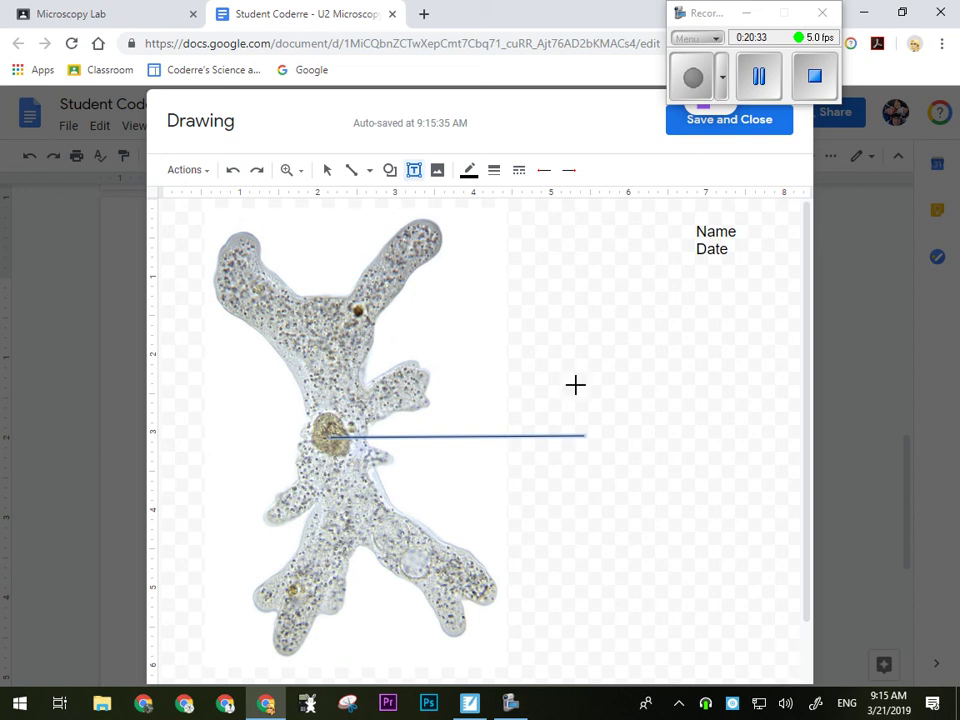
{"action": "left_click_drag", "start_coordinate": [590, 422], "coordinate": [714, 450]}
{"action": "type", "text": "nucleus"}
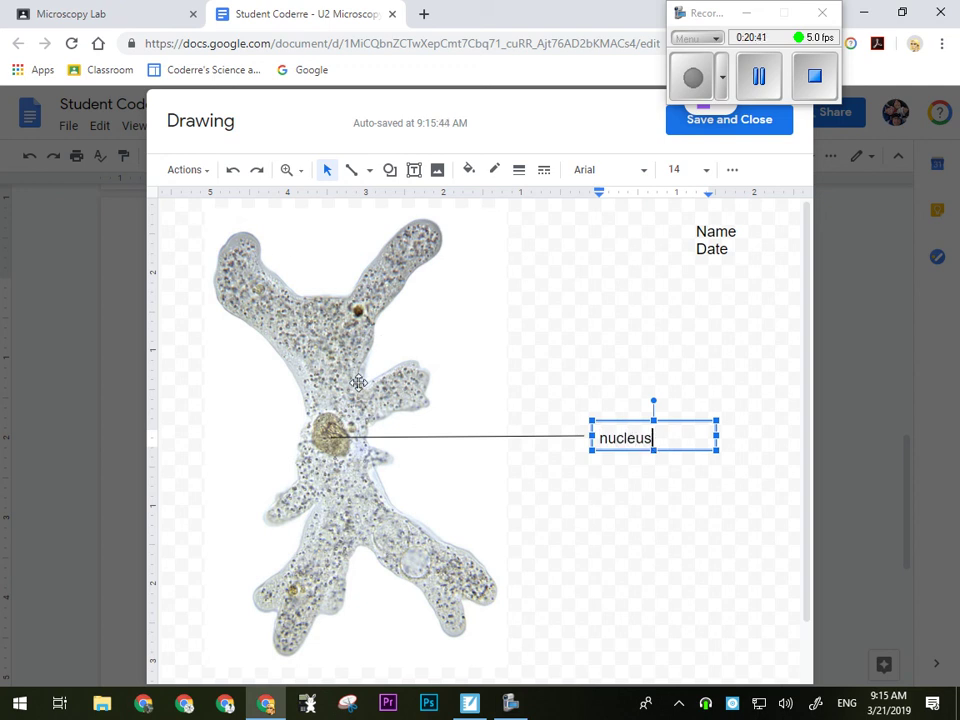
{"action": "left_click", "coordinate": [352, 176]}
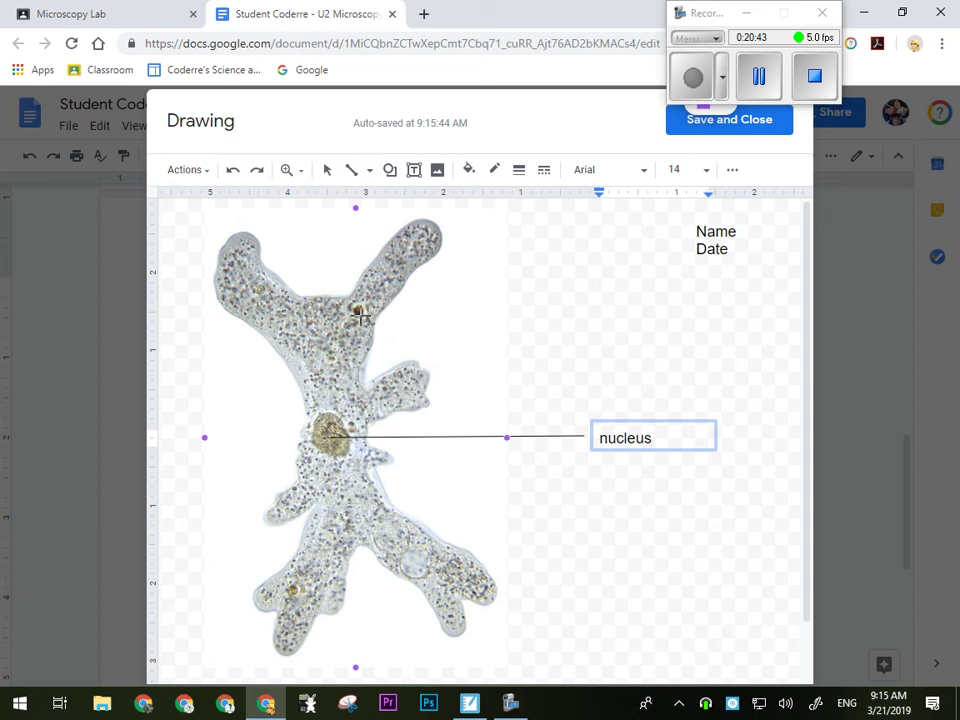
- Draw a line from the dark spot to a text box labelled 'Food vacuole'
{"action": "left_click_drag", "start_coordinate": [358, 313], "coordinate": [563, 313]}
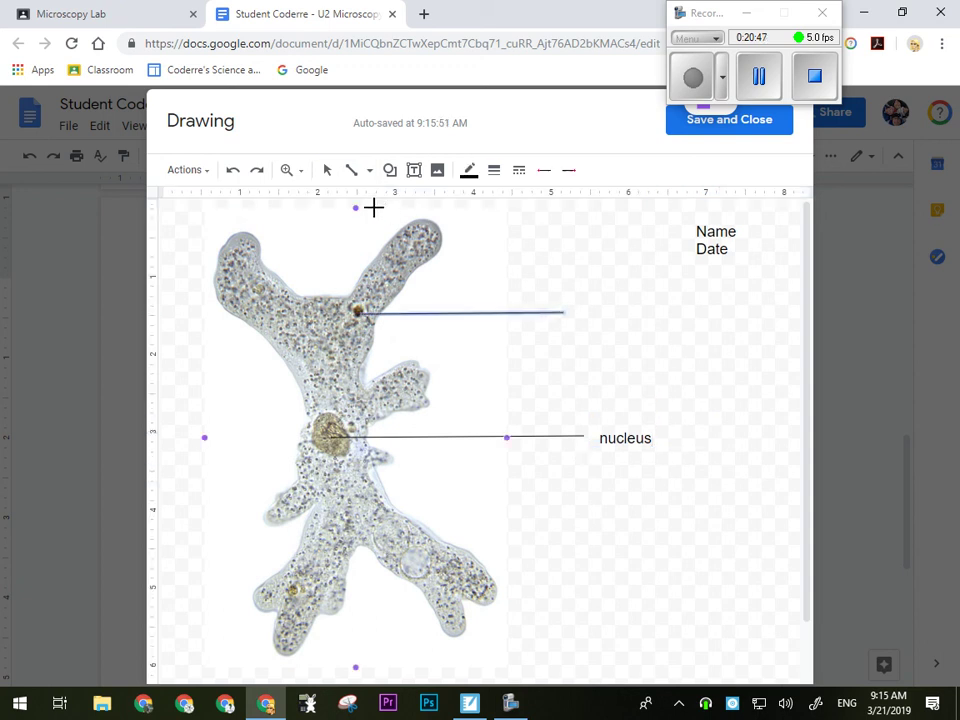
{"action": "left_click", "coordinate": [414, 171]}
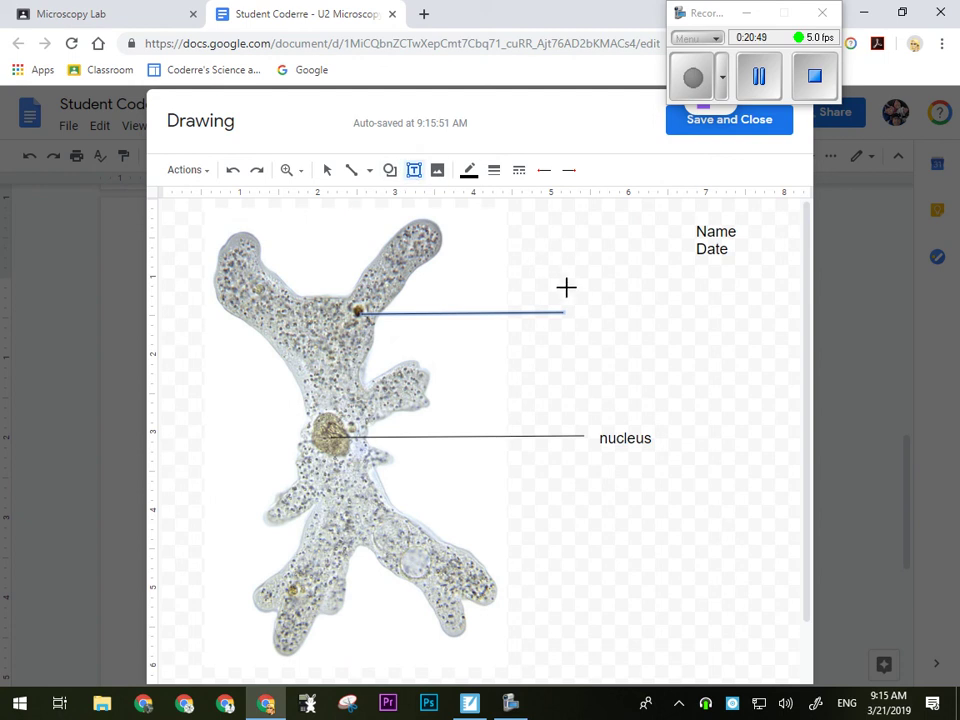
{"action": "mouse_move", "coordinate": [566, 300]}
{"action": "left_mouse_down"}
{"action": "mouse_move", "coordinate": [624, 326]}
{"action": "mouse_move", "coordinate": [684, 325]}
{"action": "left_mouse_up"}
{"action": "type", "text": "vacuole"}
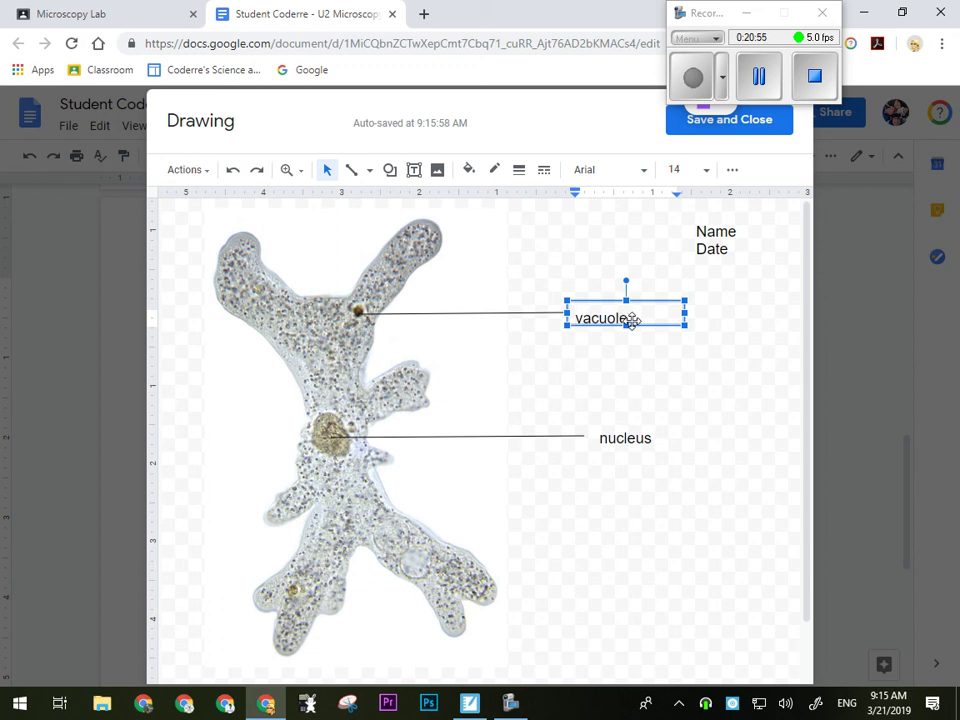
{"action": "key", "text": "Left"}
{"action": "key", "text": "Left"}
{"action": "key", "text": "Left"}
{"action": "key", "text": "Left"}
{"action": "key", "text": "Left"}
{"action": "key", "text": "Left"}
{"action": "key", "text": "Left"}
{"action": "type", "text": "food"}
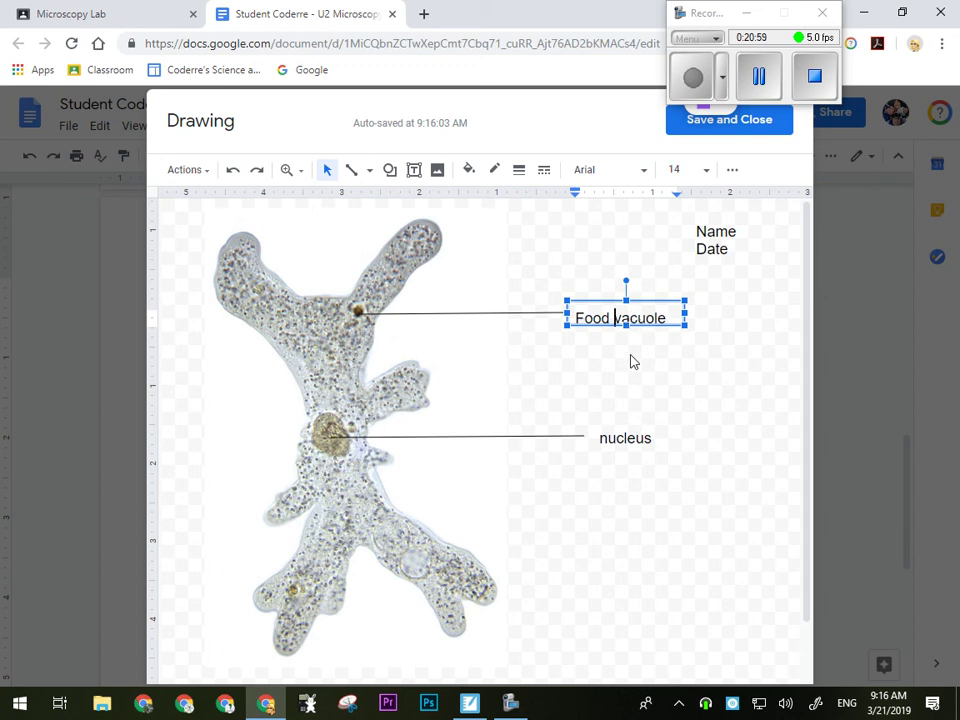
{"action": "left_click", "coordinate": [632, 362]}
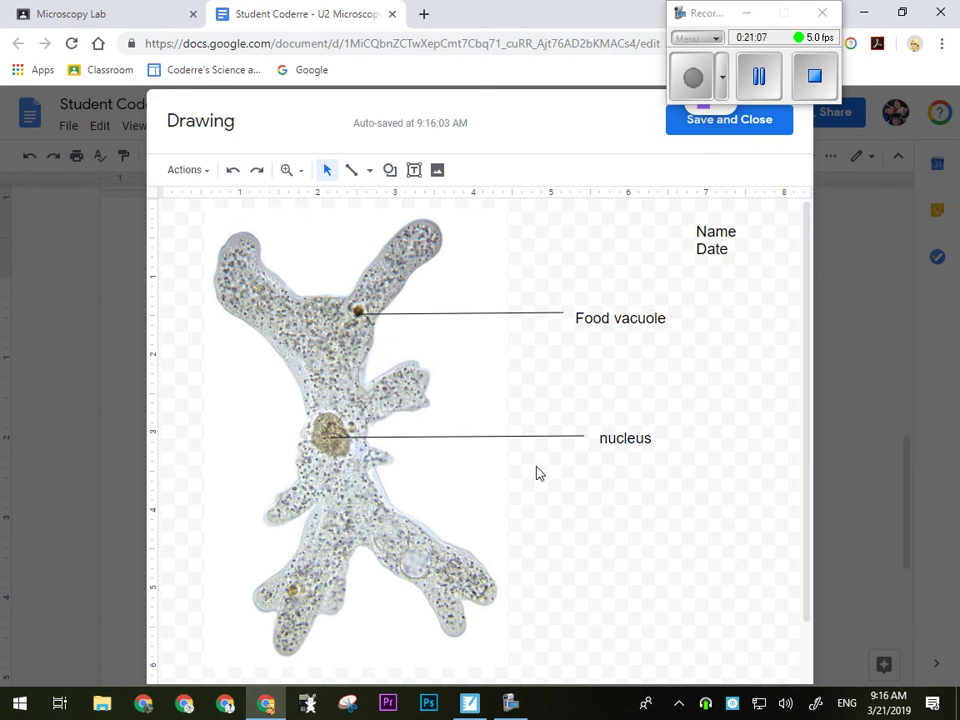
- Place a text box under the amoeba photo reading 'Ameoba', '400x', '250um' on separate lines
{"action": "scroll", "coordinate": [680, 525], "scroll_direction": "down", "scroll_amount": 1}
{"action": "scroll", "coordinate": [672, 523], "scroll_direction": "down", "scroll_amount": 1}
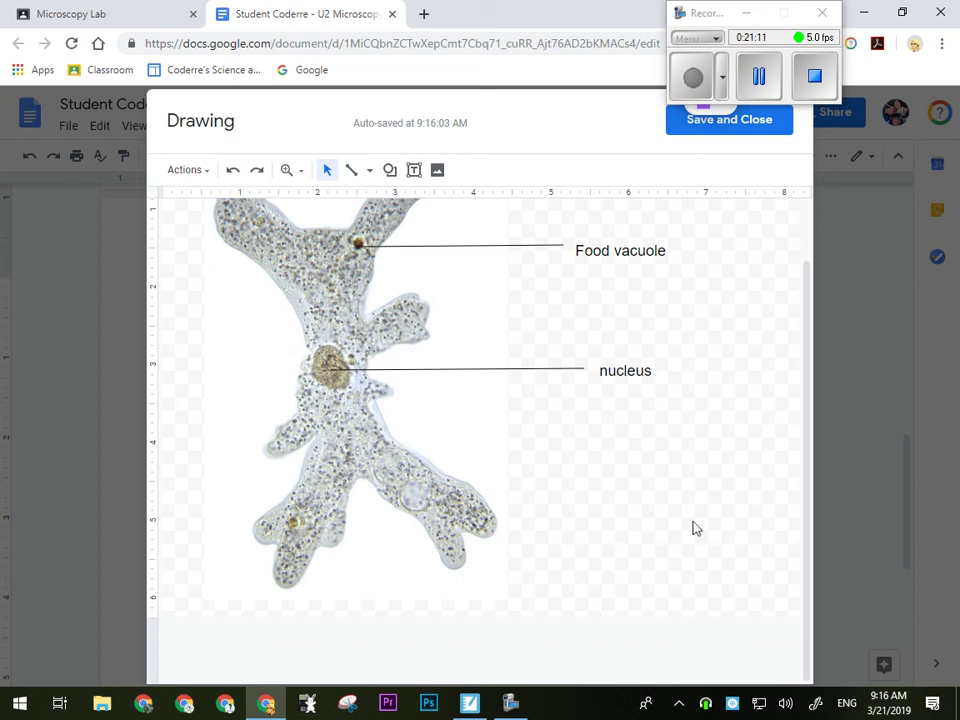
{"action": "left_click", "coordinate": [414, 171]}
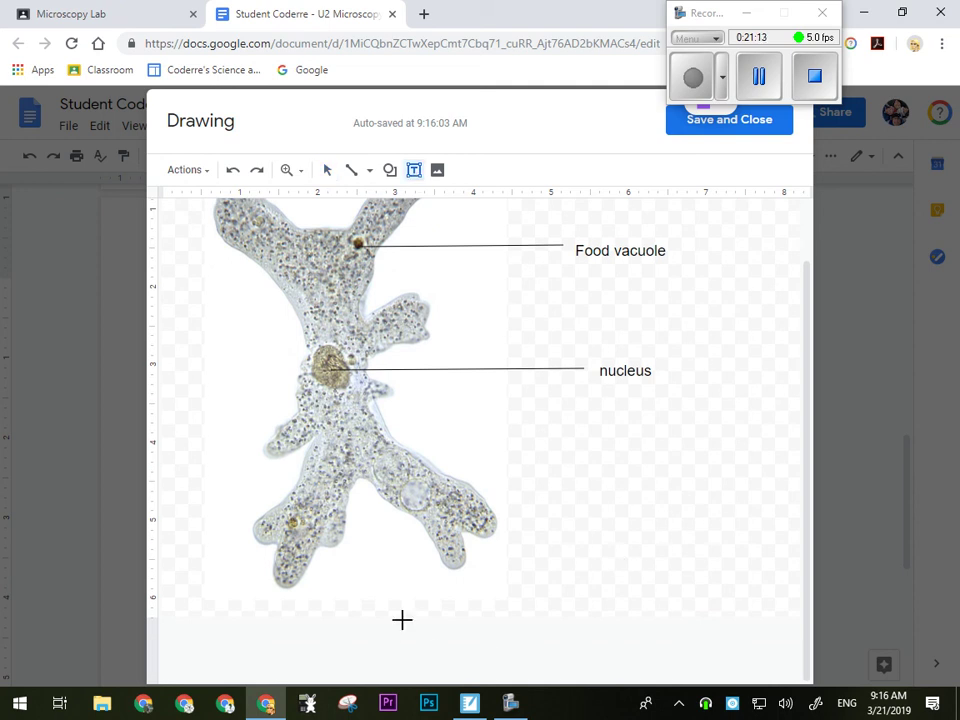
{"action": "left_click_drag", "start_coordinate": [402, 611], "coordinate": [559, 662]}
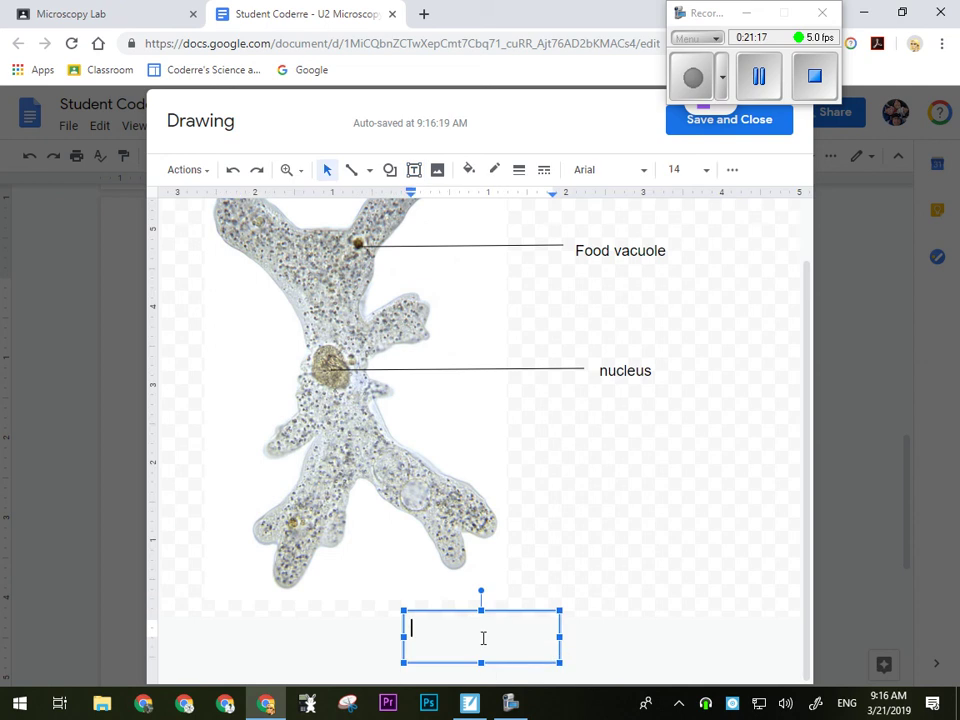
{"action": "type", "text": "Ameoba"}
{"action": "key", "text": "Return"}
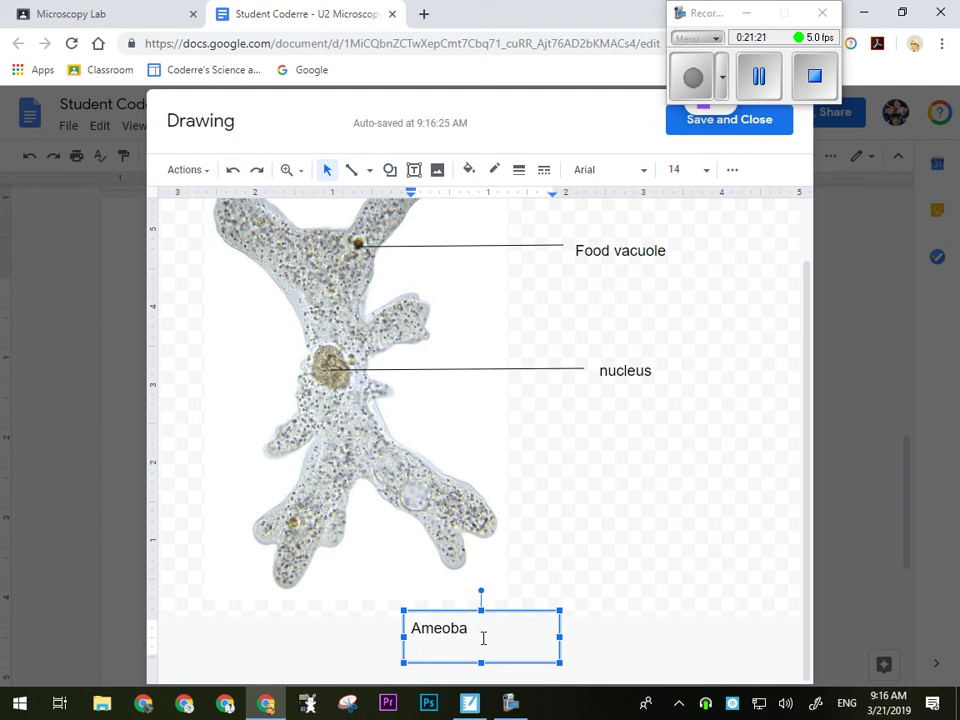
{"action": "type", "text": "400x"}
{"action": "key", "text": "Return"}
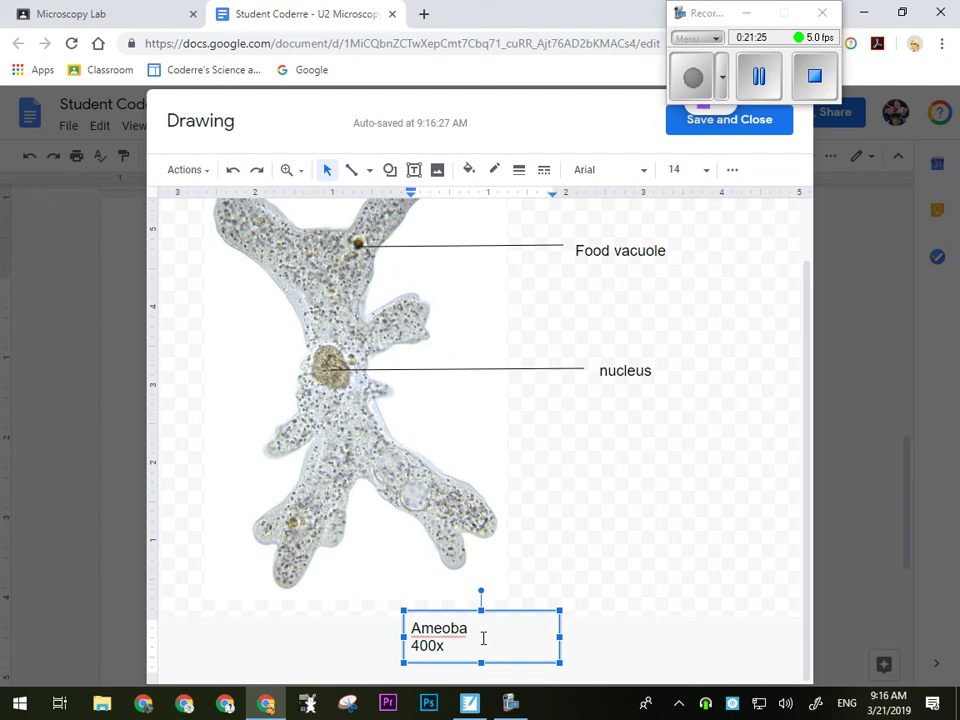
{"action": "type", "text": "250um"}
{"action": "left_click", "coordinate": [553, 563]}
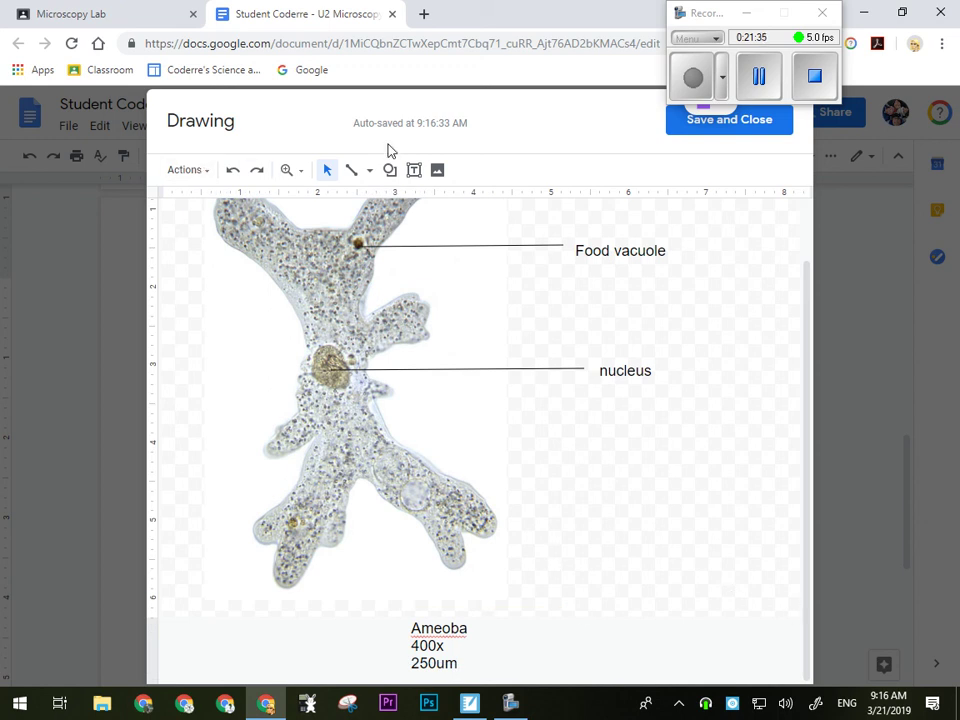
- Insert the labelled amoeba drawing into the lab report and scroll through the page to review it
{"action": "left_click", "coordinate": [736, 138]}
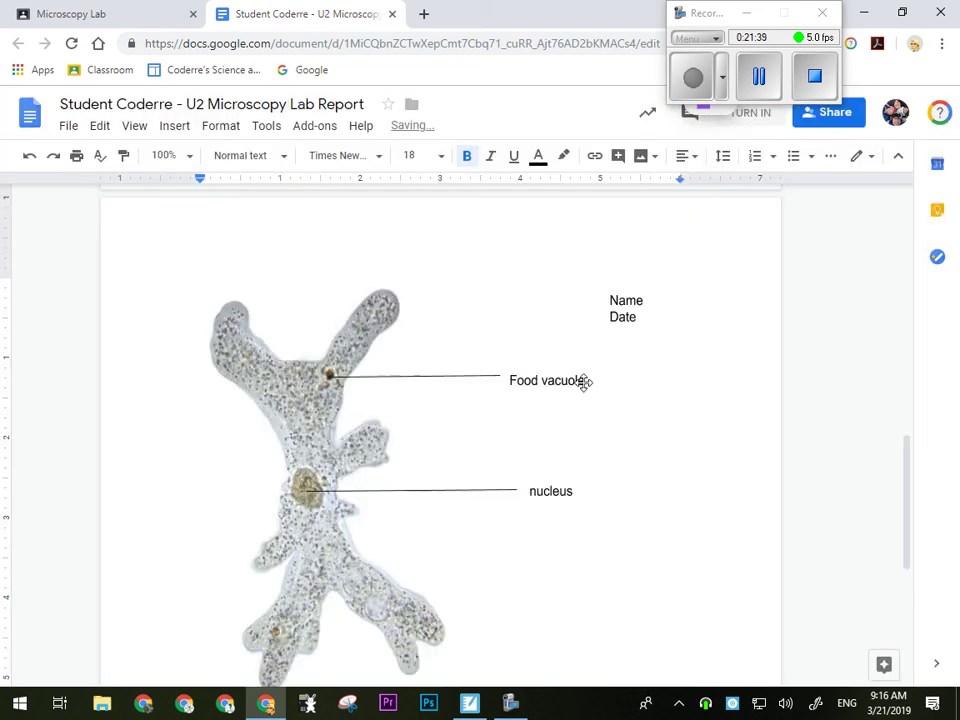
{"action": "scroll", "coordinate": [567, 492], "scroll_direction": "down", "scroll_amount": 3}
{"action": "scroll", "coordinate": [572, 491], "scroll_direction": "up", "scroll_amount": 3}
{"action": "scroll", "coordinate": [572, 491], "scroll_direction": "down", "scroll_amount": 3}
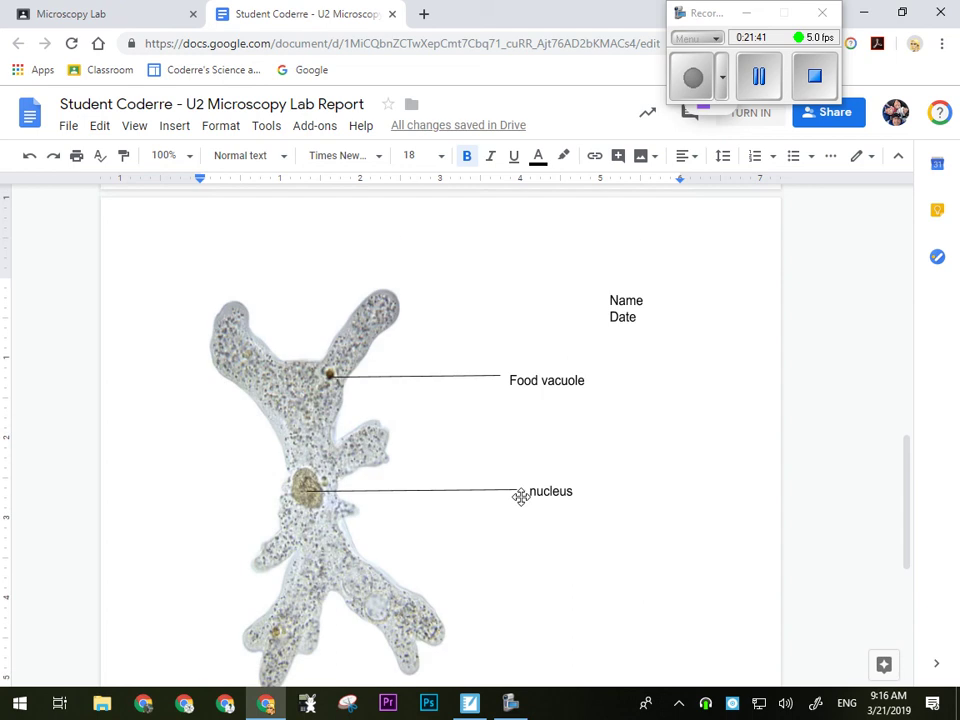
{"action": "scroll", "coordinate": [491, 448], "scroll_direction": "up", "scroll_amount": 5}
{"action": "scroll", "coordinate": [375, 630], "scroll_direction": "down", "scroll_amount": 3}
{"action": "scroll", "coordinate": [422, 506], "scroll_direction": "down", "scroll_amount": 3}
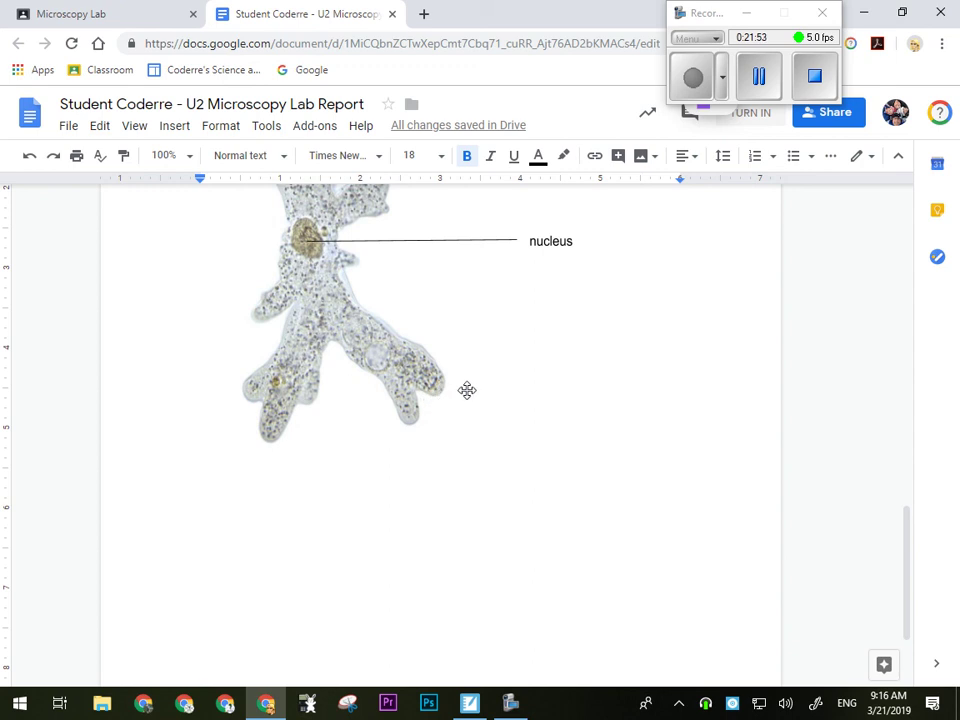
{"action": "scroll", "coordinate": [466, 395], "scroll_direction": "up", "scroll_amount": 5}
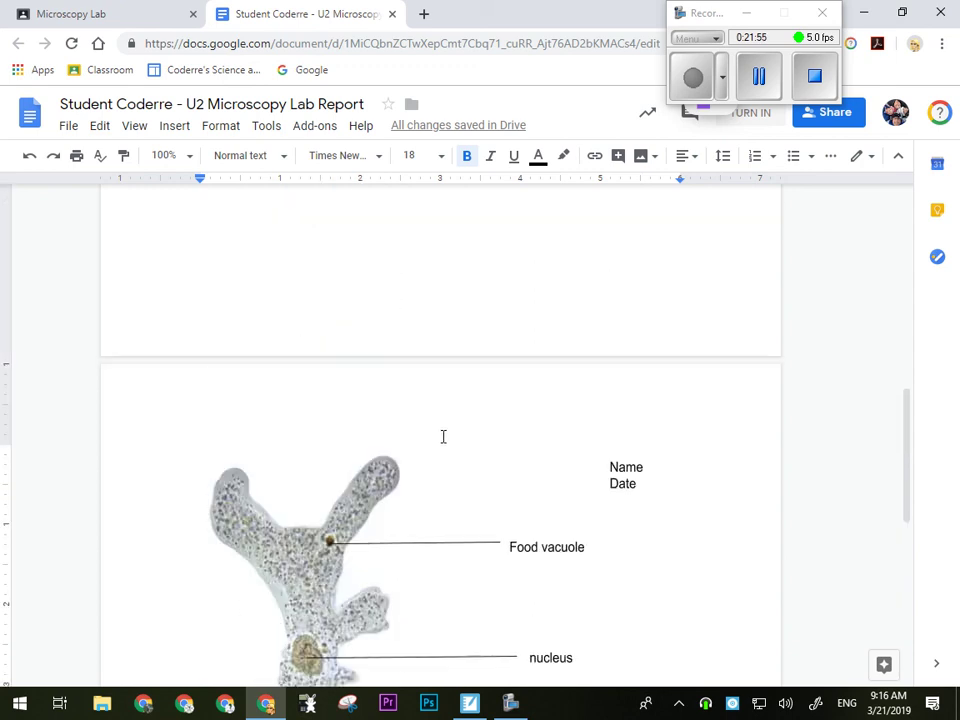
{"action": "scroll", "coordinate": [441, 443], "scroll_direction": "down", "scroll_amount": 1}
{"action": "scroll", "coordinate": [441, 443], "scroll_direction": "down", "scroll_amount": 3}
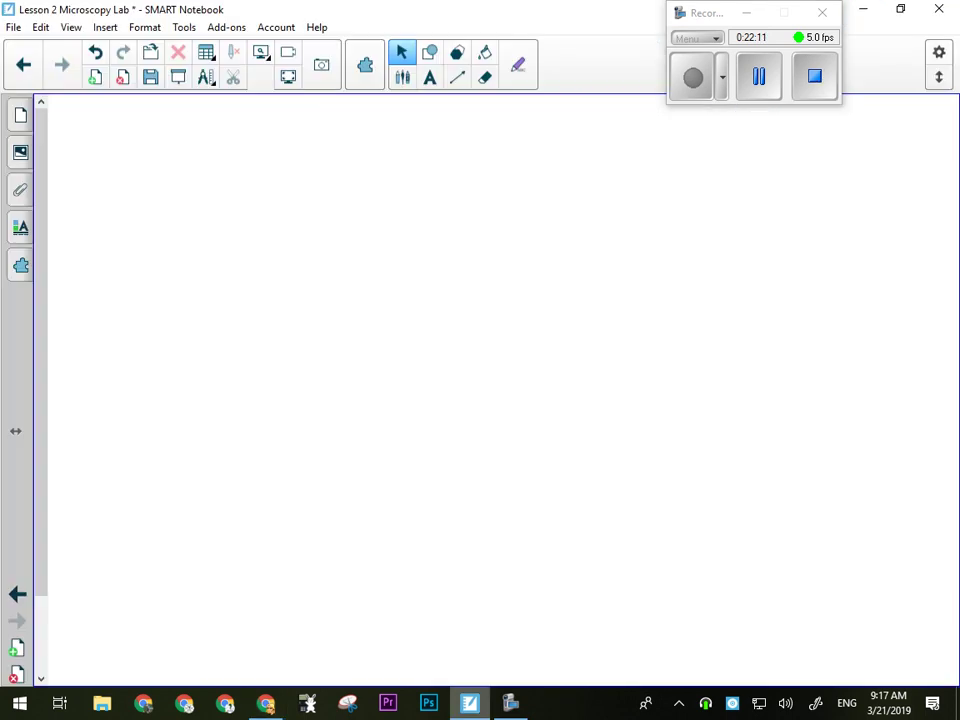
- Page back three times to the Science 10 Microscopy Lab handout page
{"action": "left_click", "coordinate": [23, 64]}
{"action": "left_click", "coordinate": [23, 64]}
{"action": "left_click", "coordinate": [23, 64]}
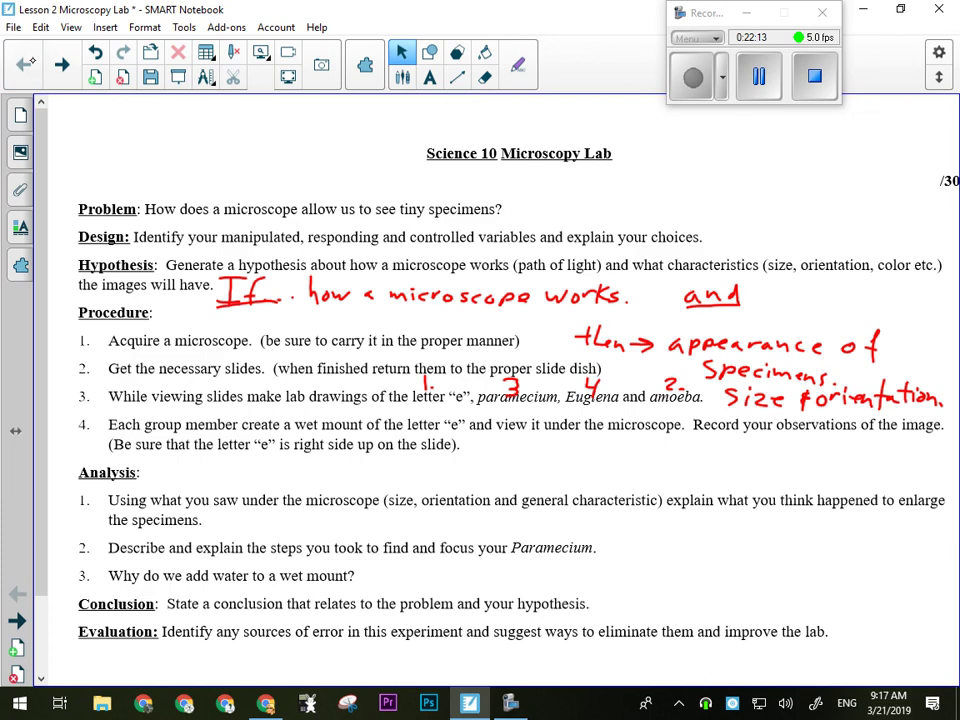
{"action": "scroll", "coordinate": [490, 380], "scroll_direction": "down", "scroll_amount": 3}
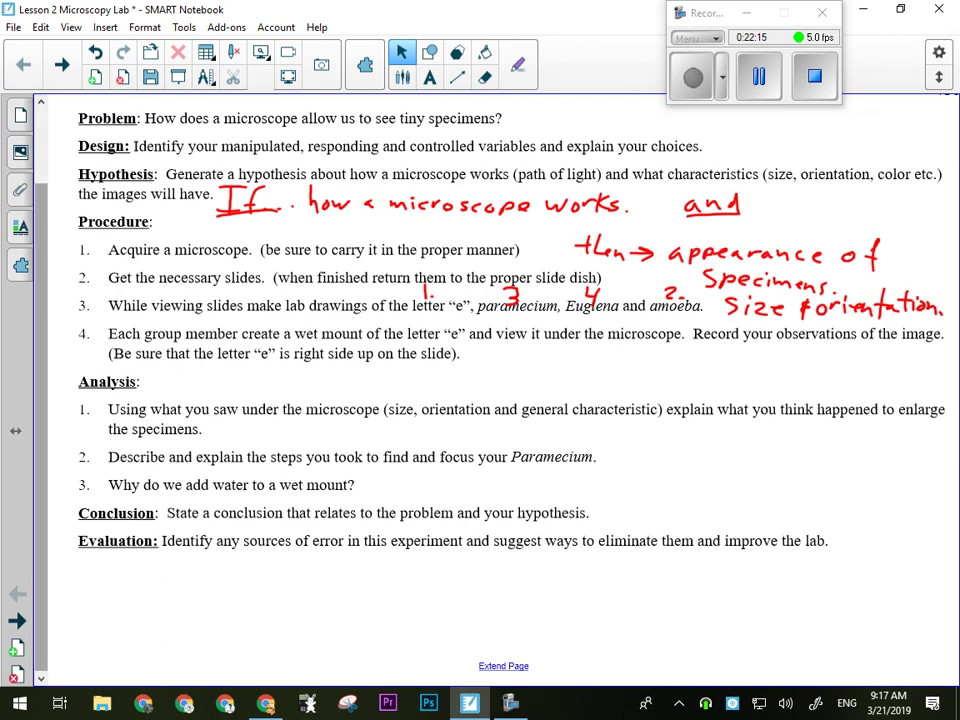